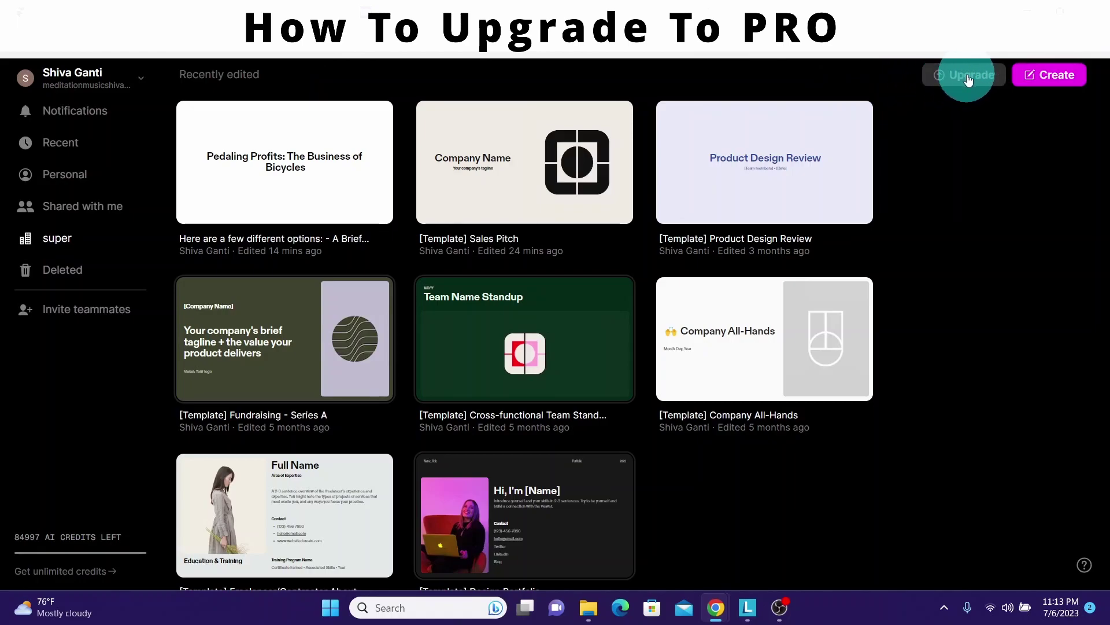
# Check the plans, browse workspace and super workspace settings, then follow the branding Upgrade to Plans.
pyautogui.click(969, 79)
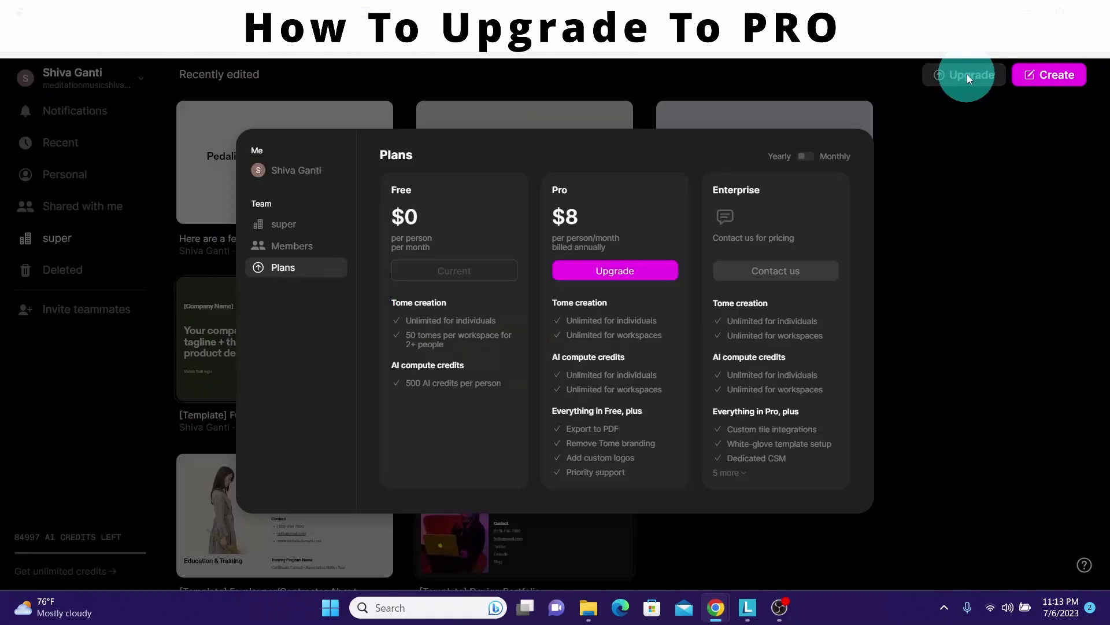
pyautogui.click(73, 71)
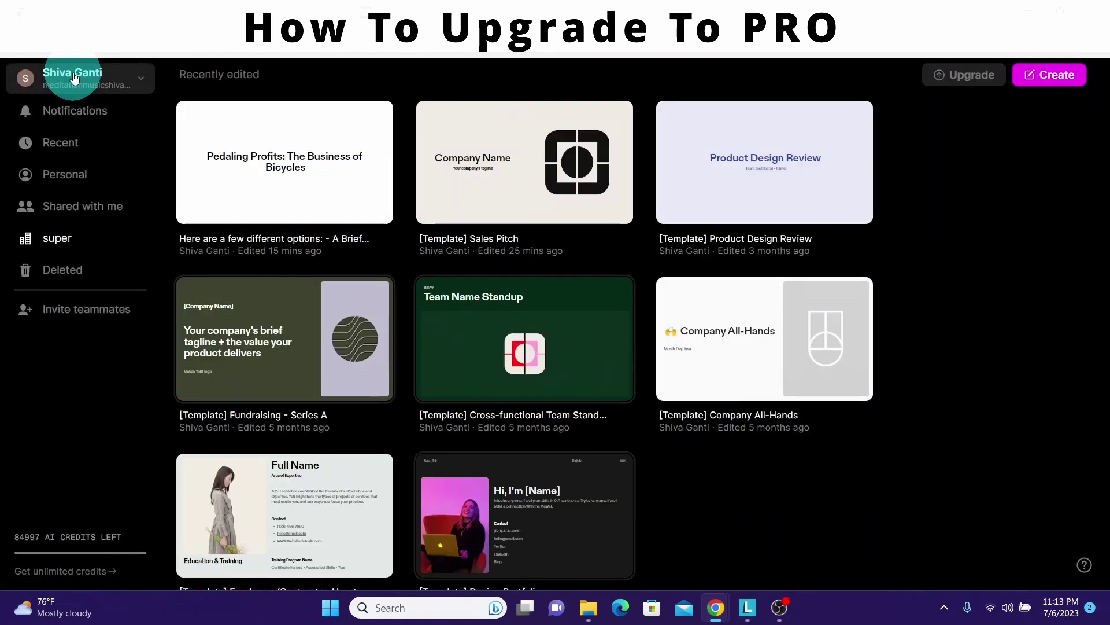
pyautogui.click(118, 78)
pyautogui.click(43, 112)
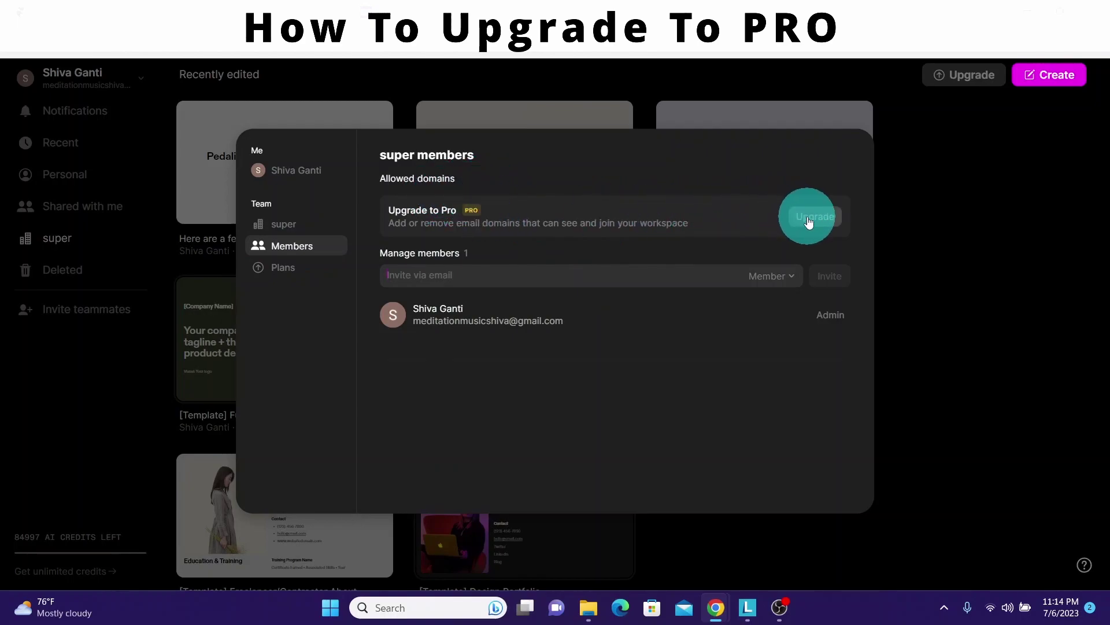
pyautogui.click(281, 227)
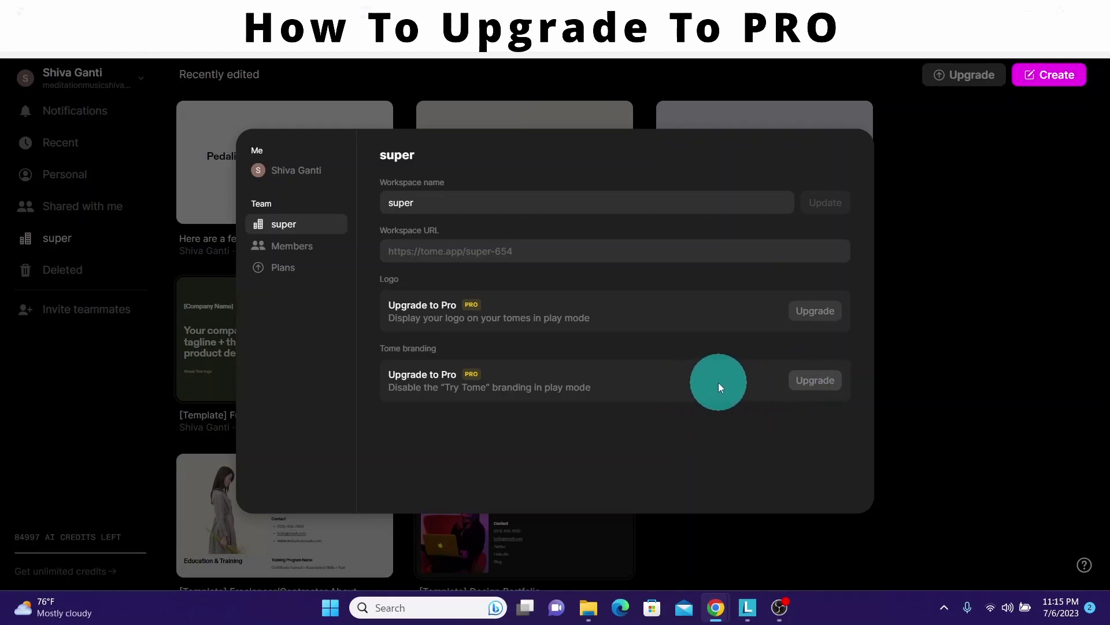
pyautogui.click(816, 382)
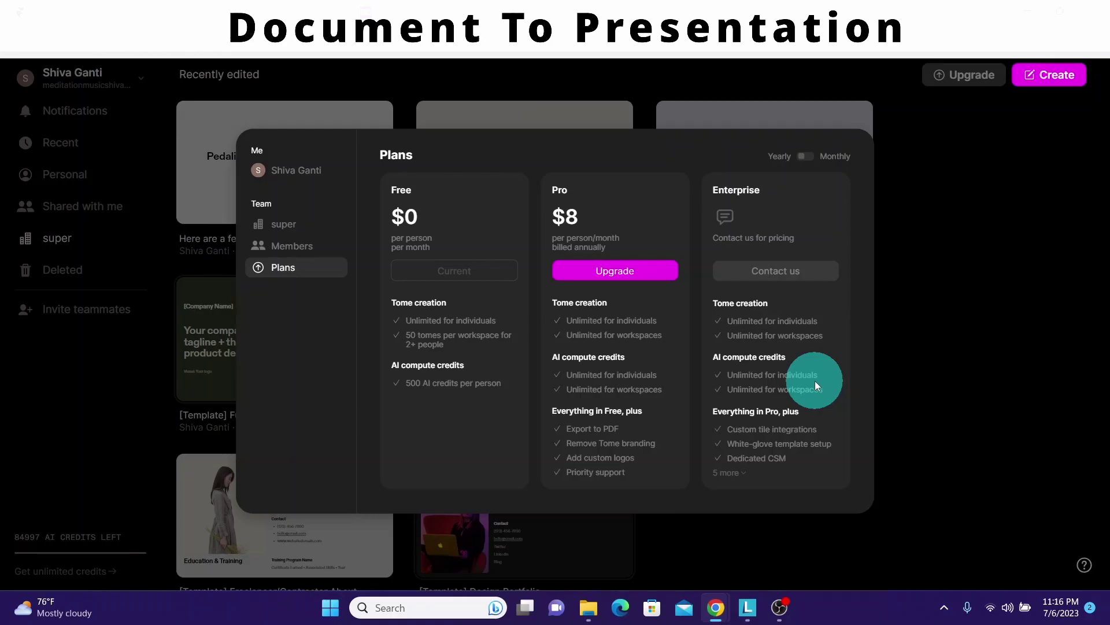
# Start a Document to presentation tome and copy all text from the US history_tome document.
pyautogui.click(1032, 75)
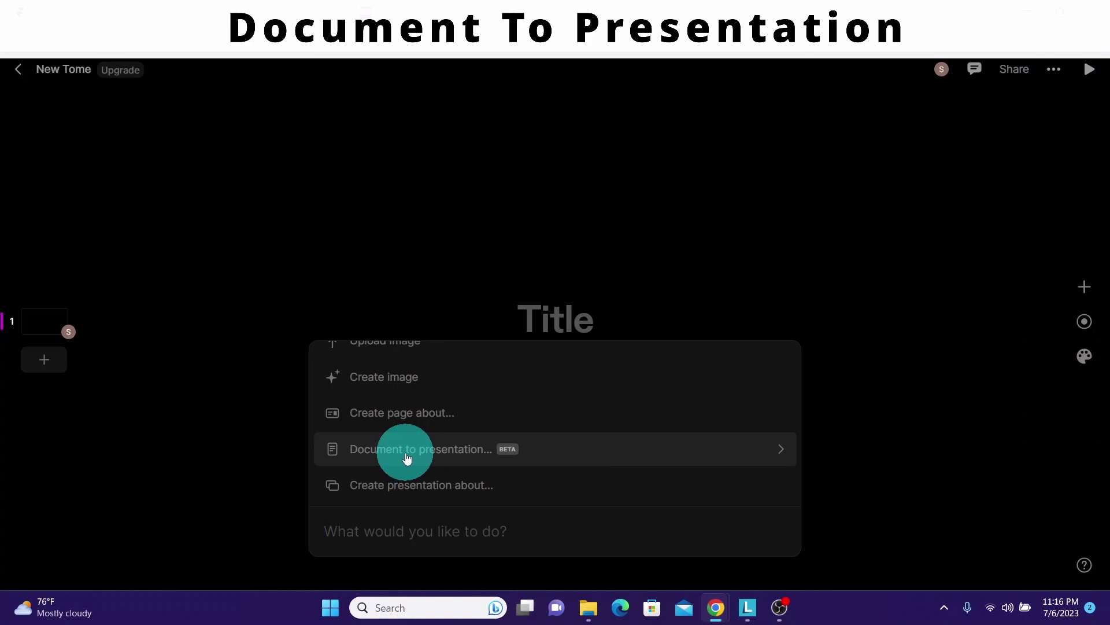
pyautogui.click(406, 458)
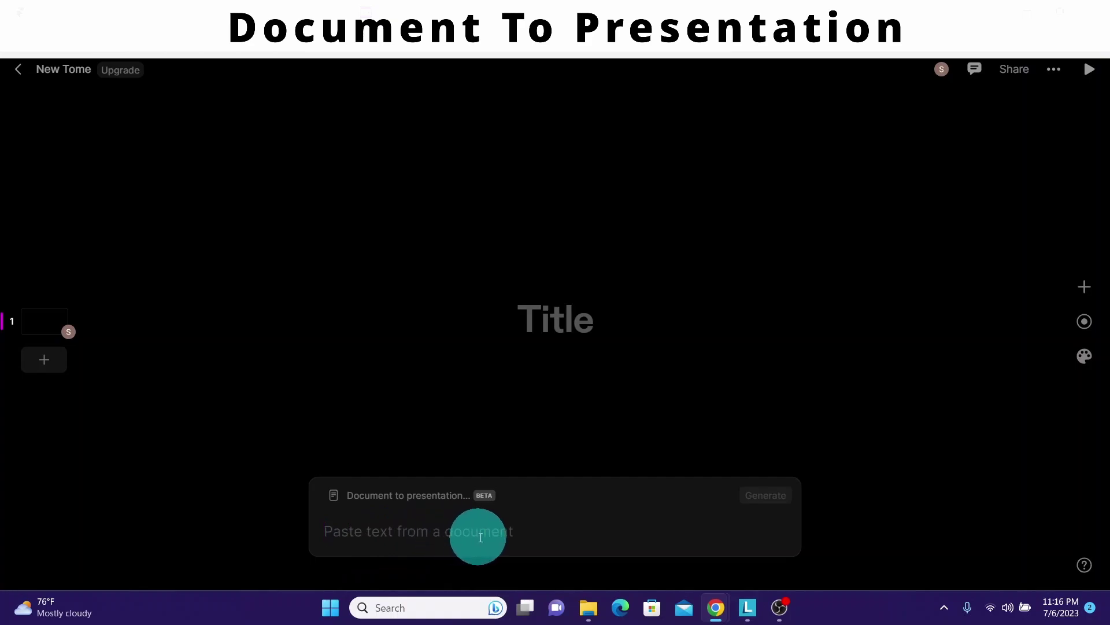
pyautogui.click(578, 41)
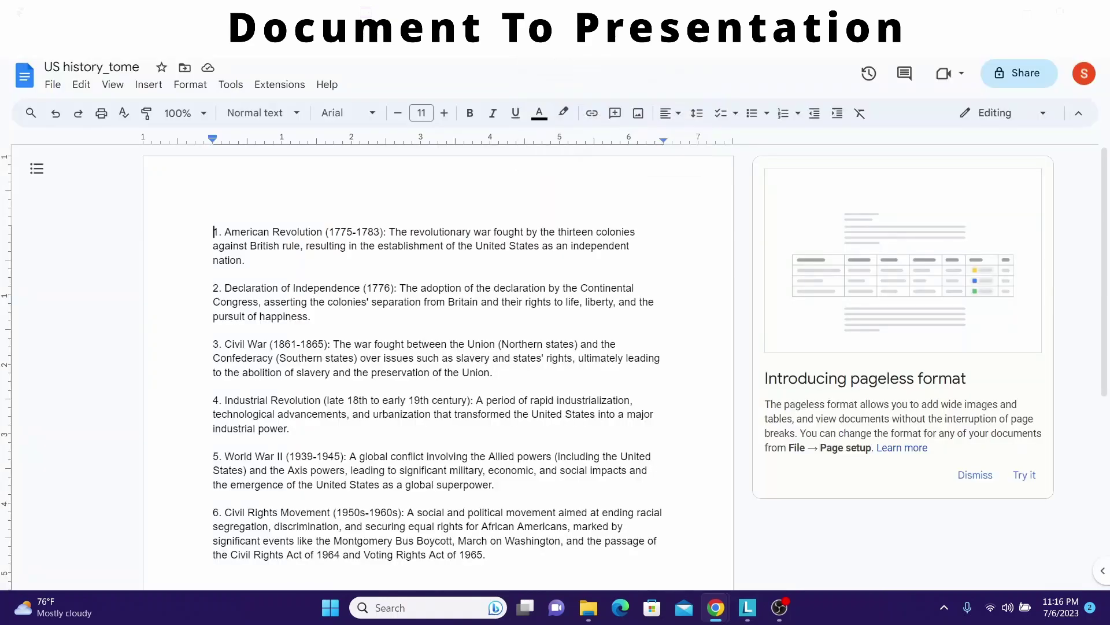
pyautogui.moveTo(217, 234); pyautogui.dragTo(507, 556)
pyautogui.hotkey('ctrl', 'c')
pyautogui.hotkey('ctrl', 'Tab')
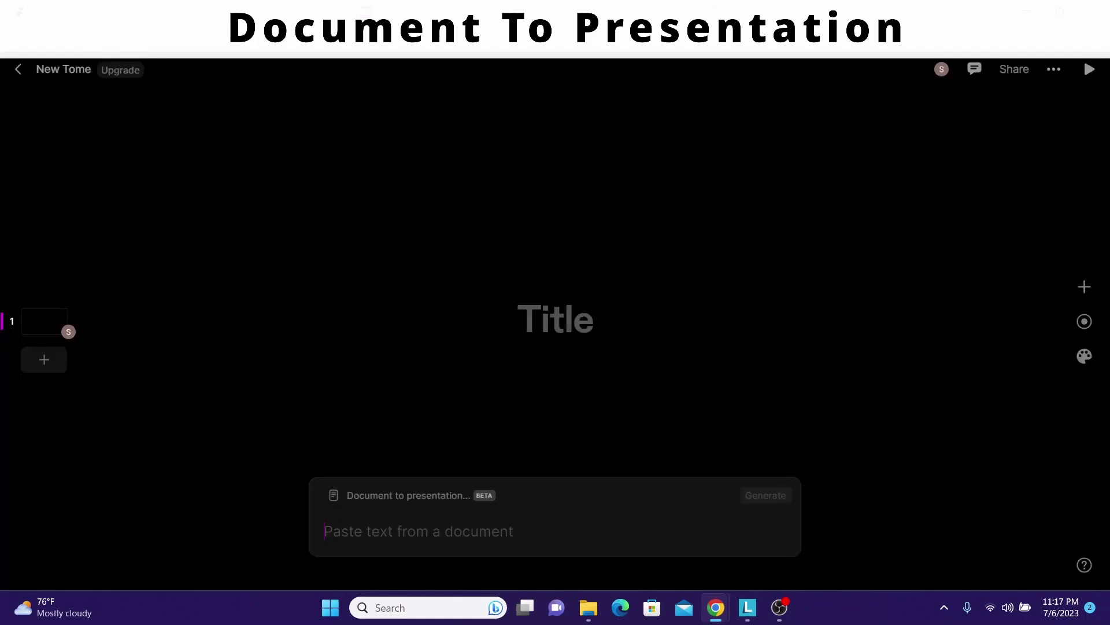
# Replace the sample text with the pasted US history text and generate the presentation.
pyautogui.click(758, 494)
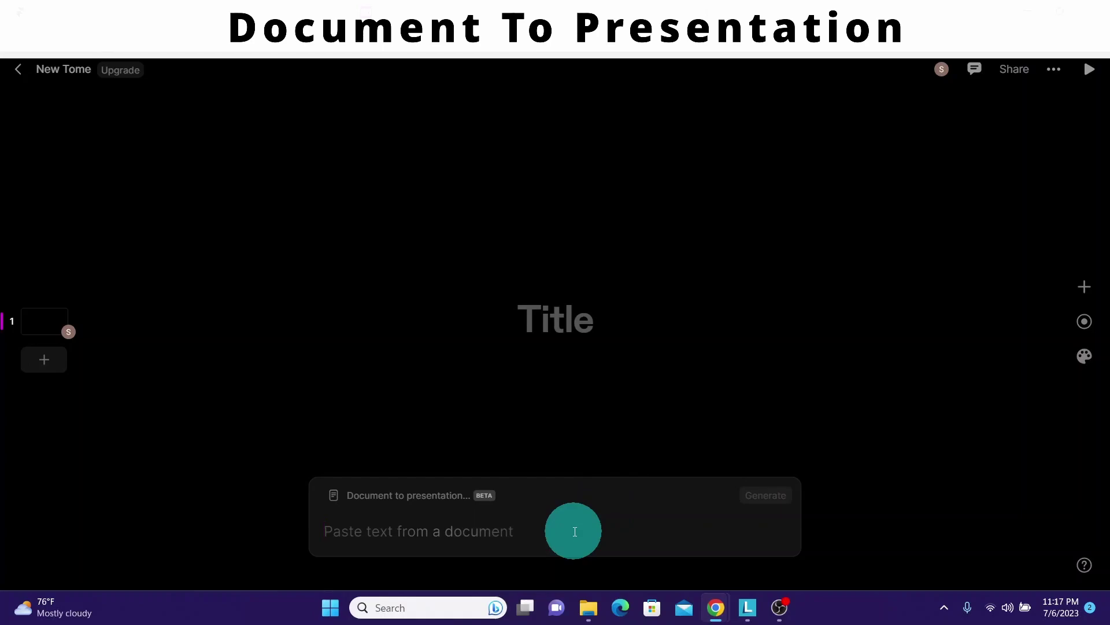
pyautogui.hotkey('ctrl', 'v')
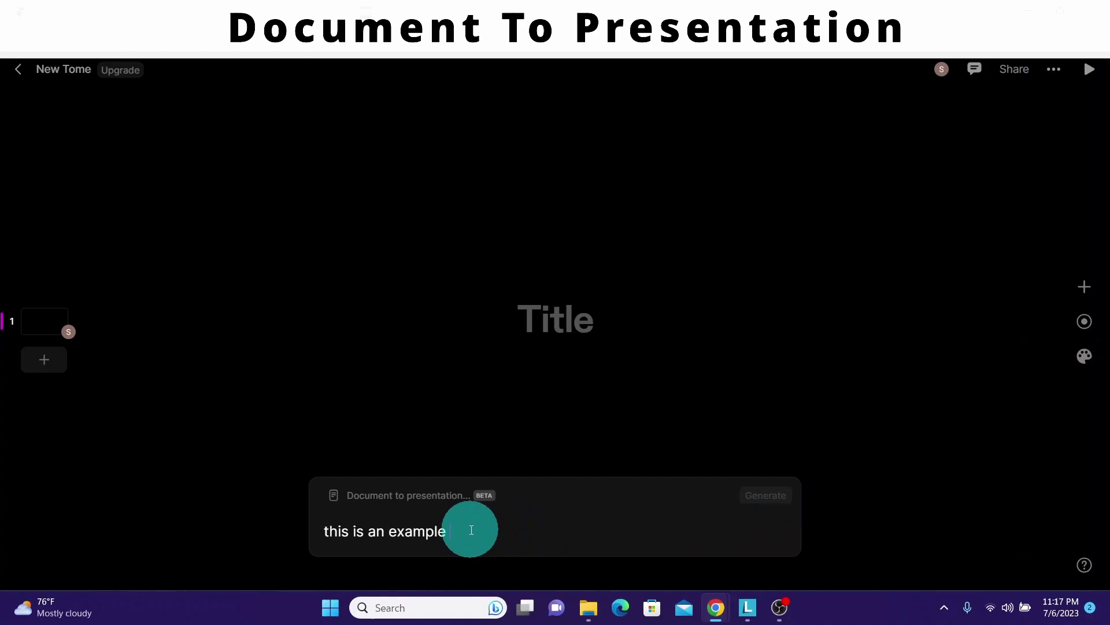
pyautogui.moveTo(471, 530); pyautogui.dragTo(315, 529)
pyautogui.press('BackSpace')
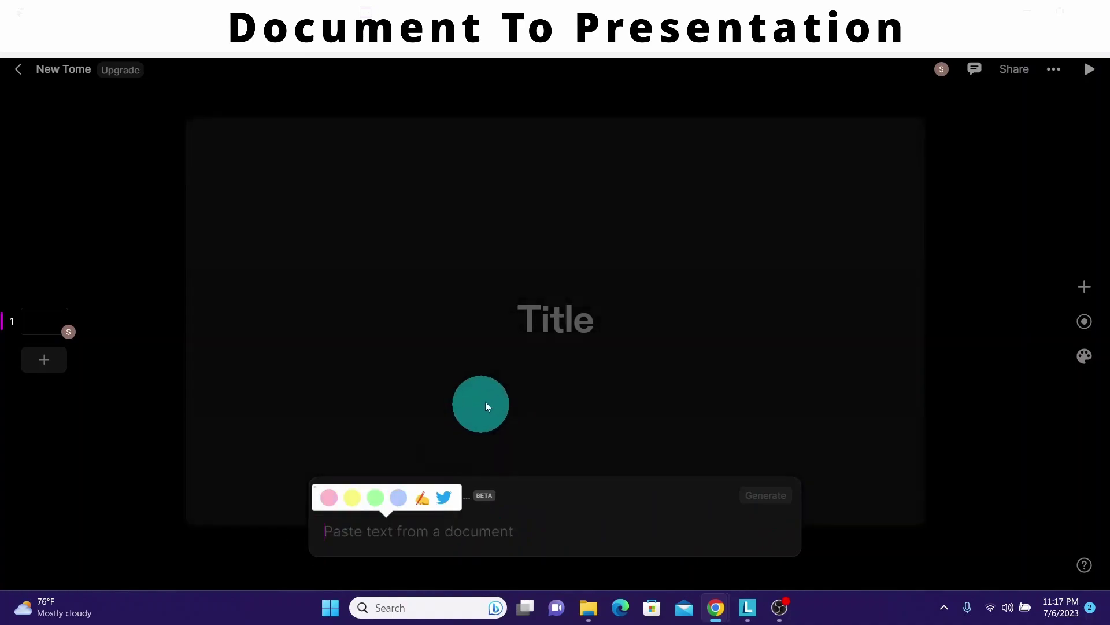
pyautogui.hotkey('ctrl', 'v')
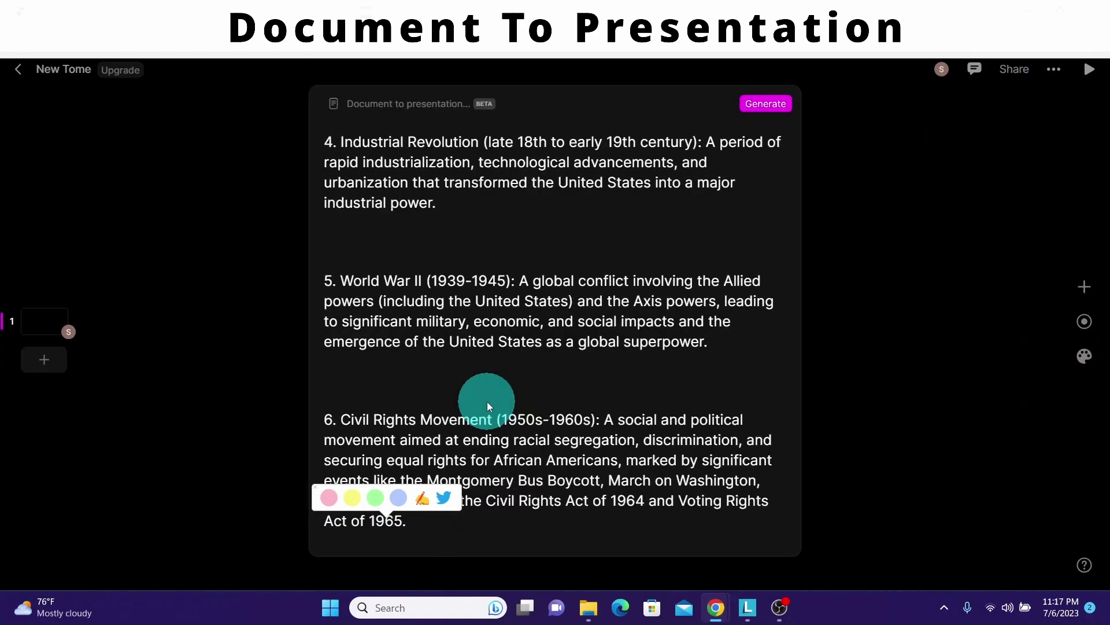
pyautogui.click(755, 104)
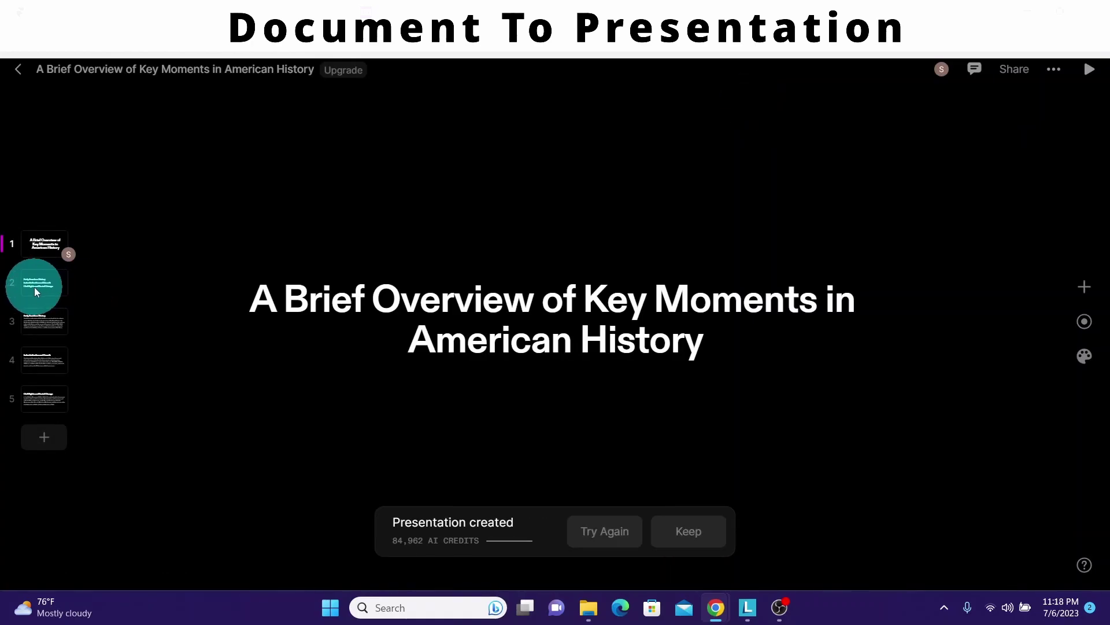
# Review slides 3-5 (Early American History through Civil Rights and Social Change), then leave the deck.
pyautogui.click(45, 320)
pyautogui.click(49, 358)
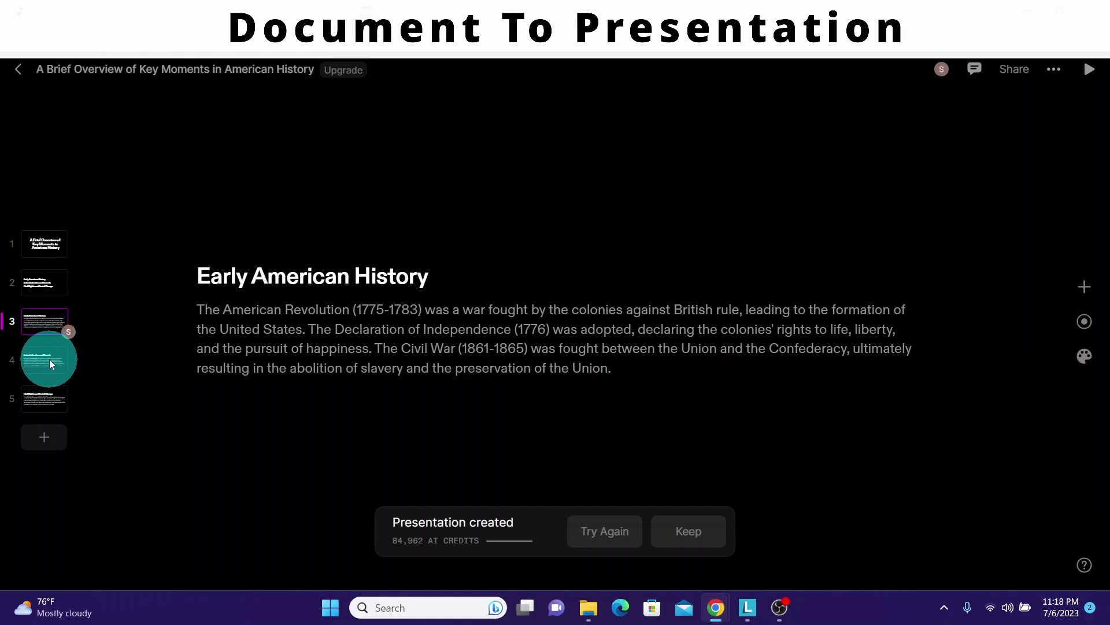
pyautogui.click(47, 398)
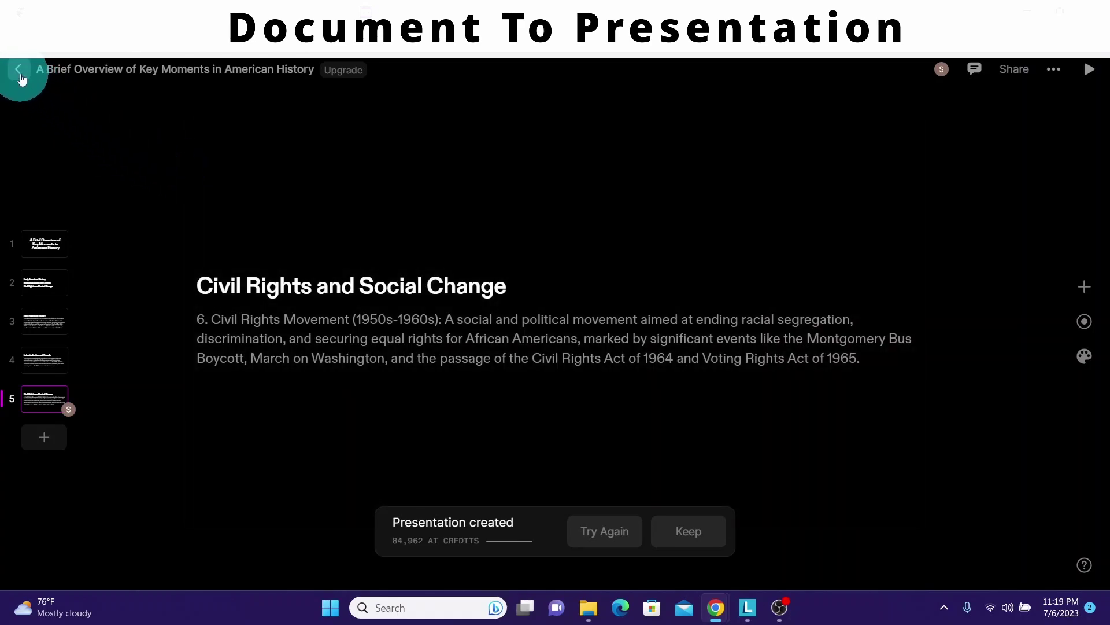
pyautogui.click(20, 74)
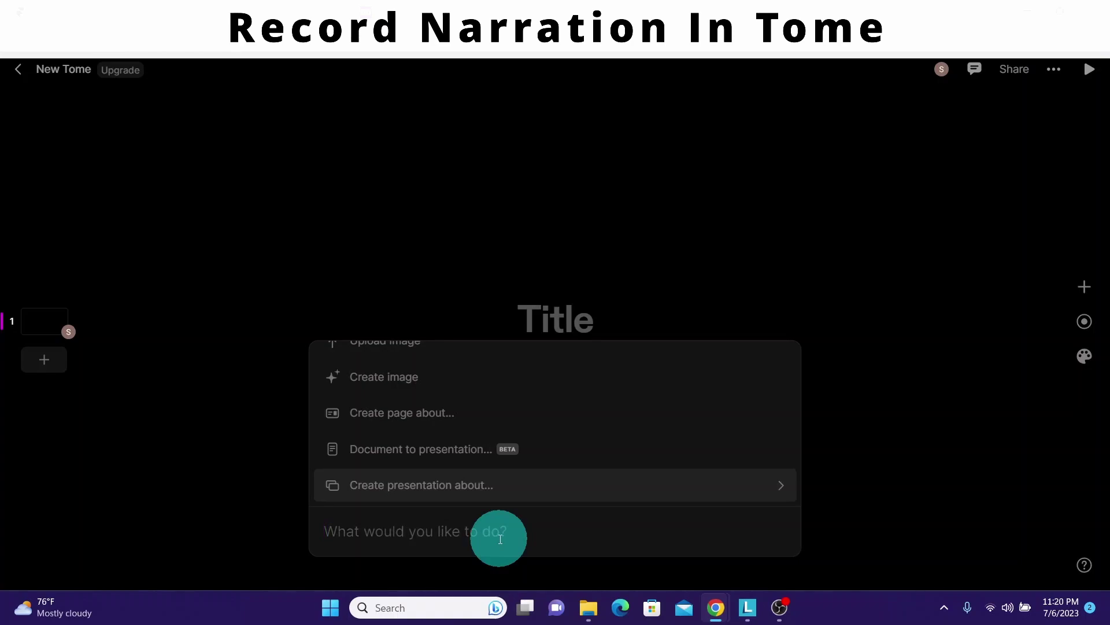
# Paste the AI-transforming-industries question, request a presentation outline, and accept it to build the deck.
pyautogui.hotkey('ctrl', 'v')
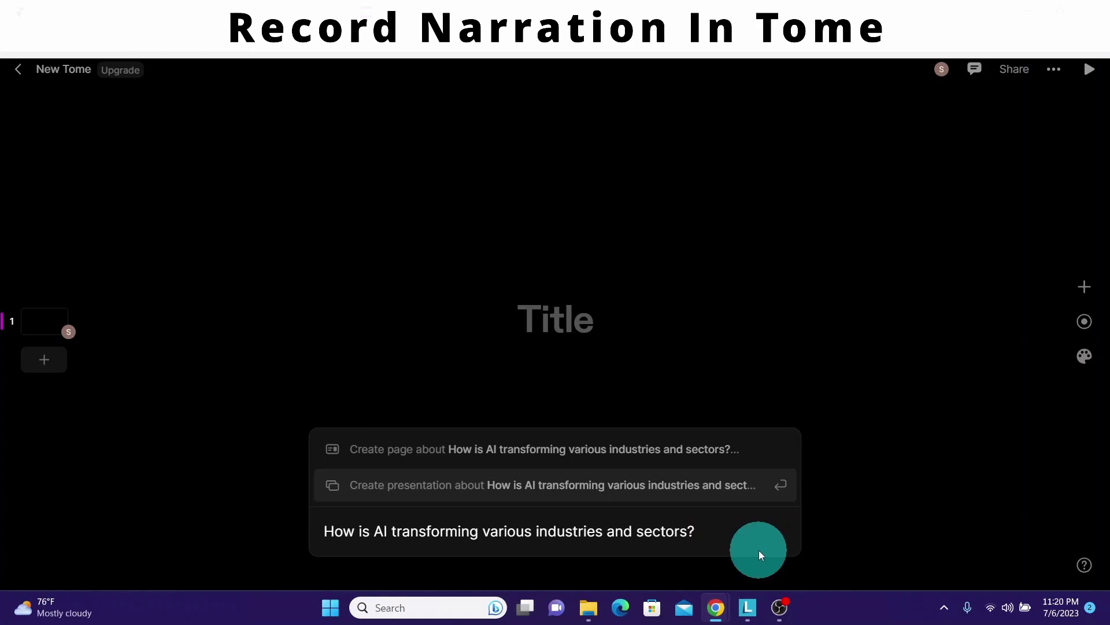
pyautogui.press('Return')
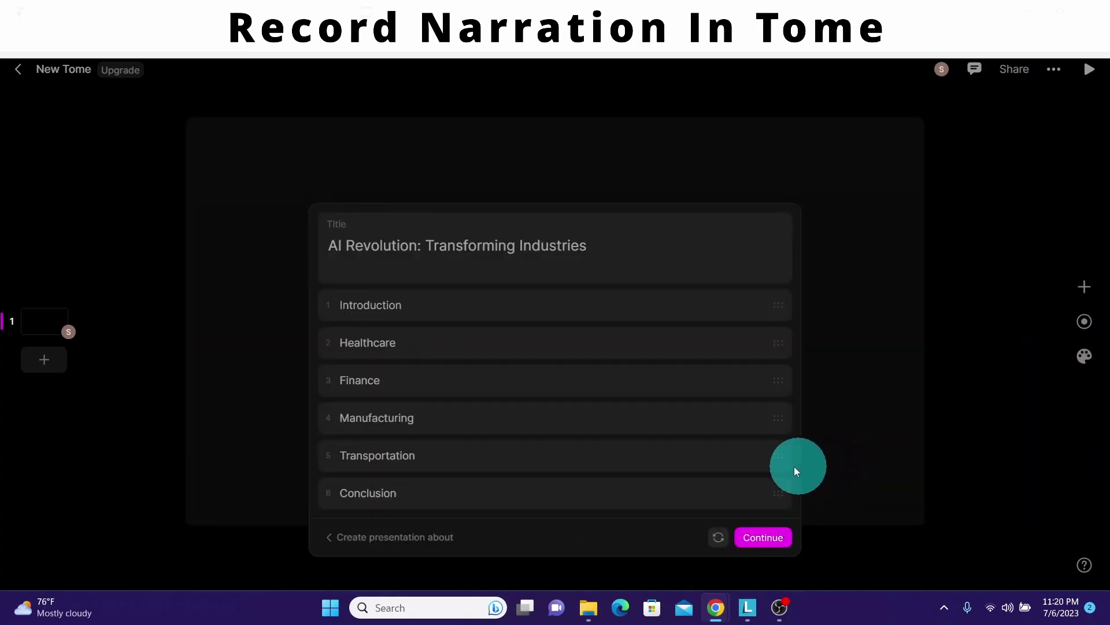
pyautogui.click(754, 539)
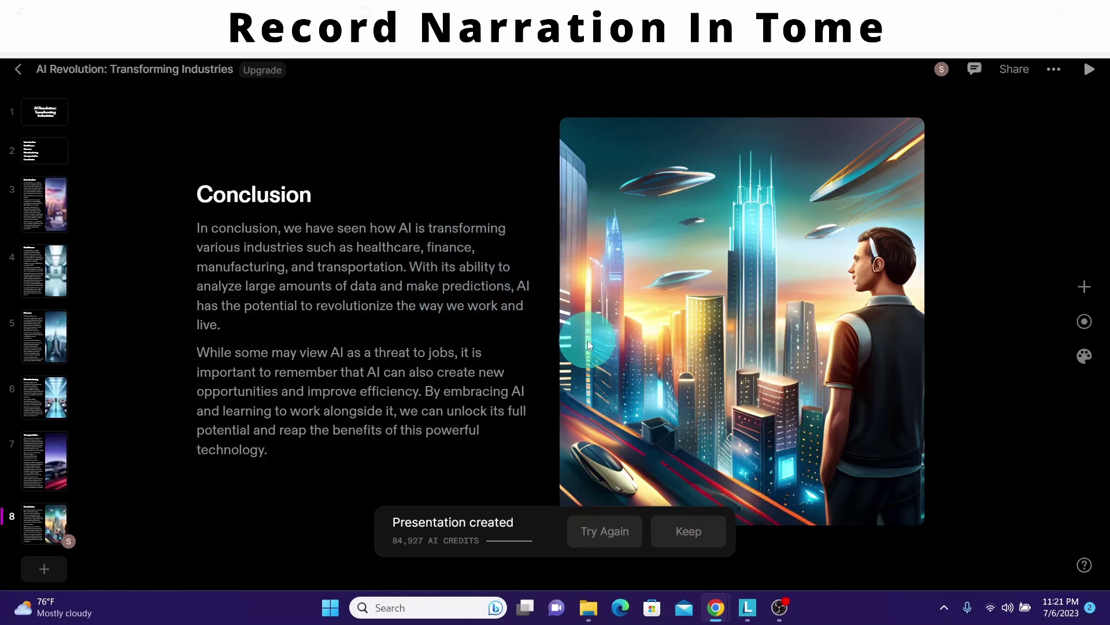
# Record a narration on the Conclusion slide with the Integrated Camera and system microphone.
pyautogui.click(685, 538)
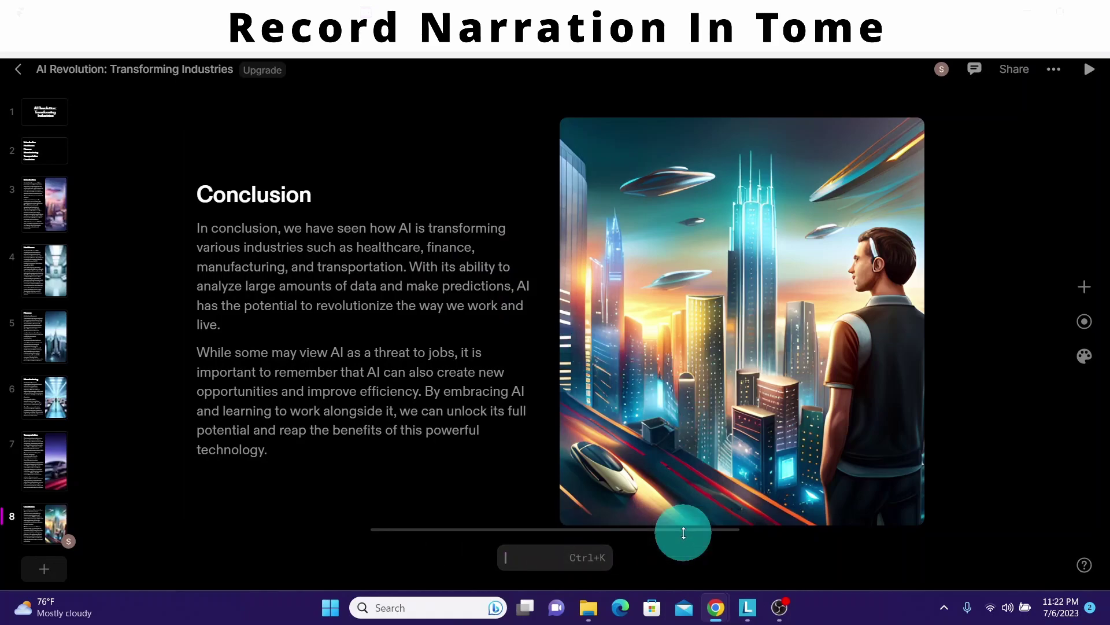
pyautogui.click(1084, 323)
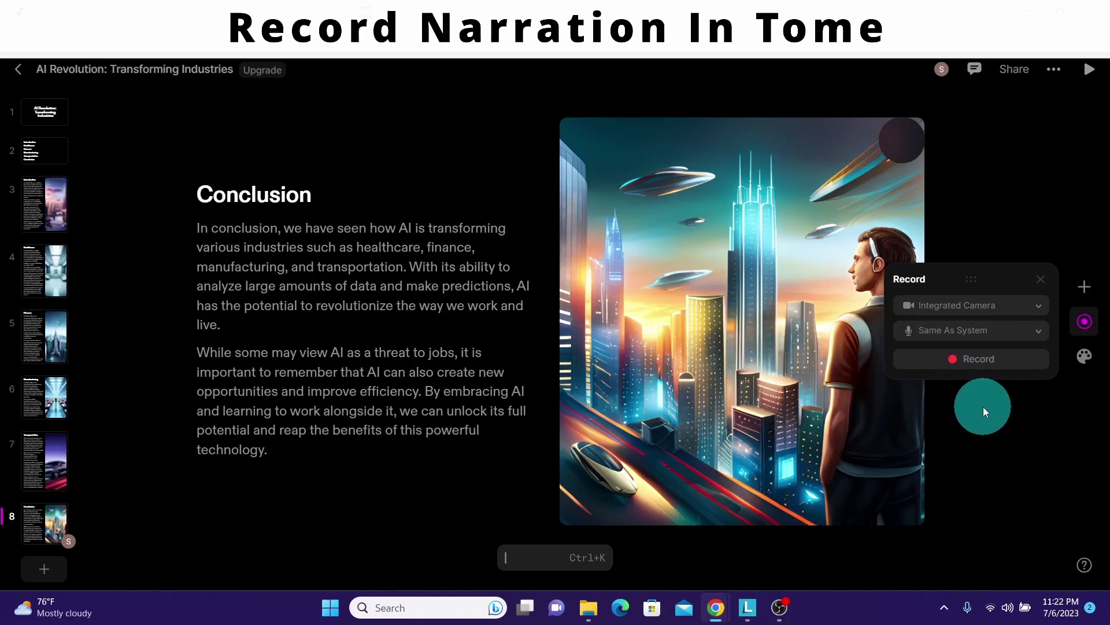
pyautogui.click(956, 358)
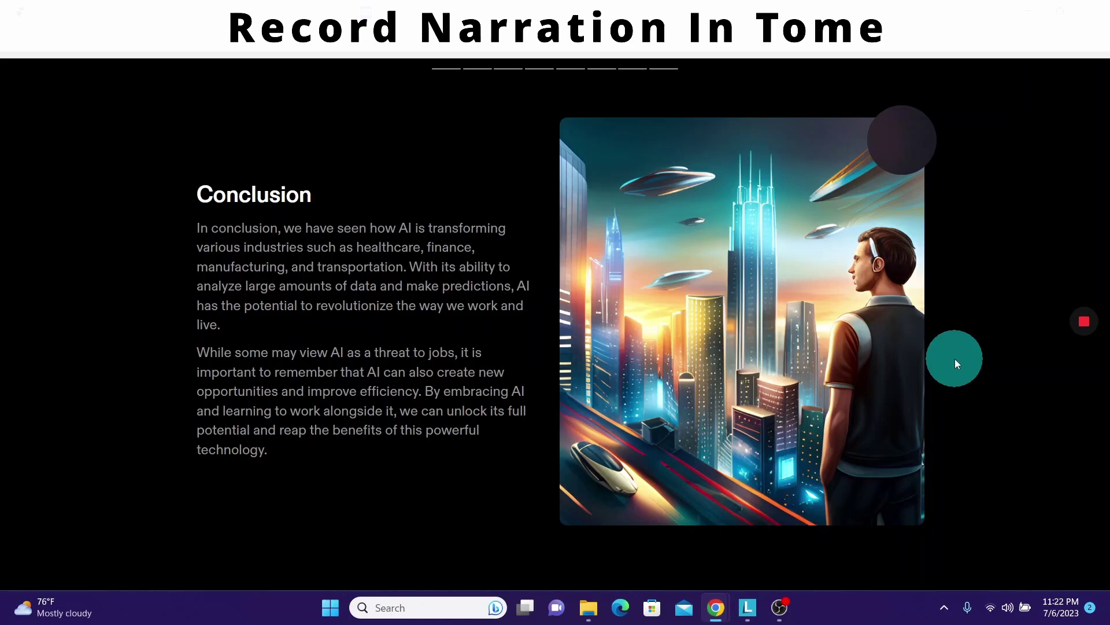
pyautogui.click(1085, 322)
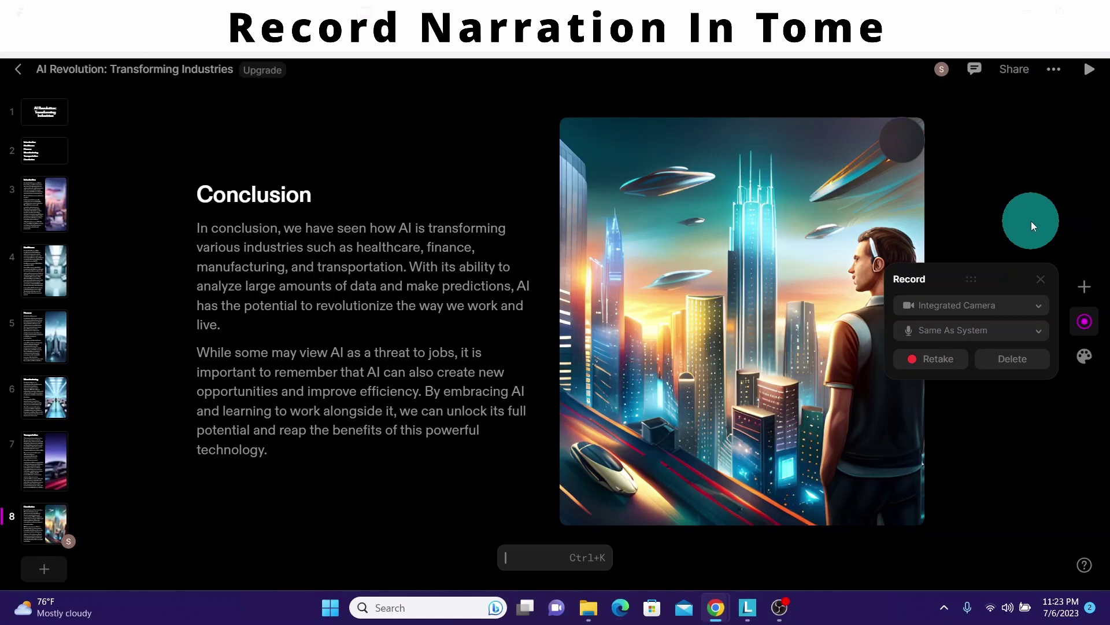
pyautogui.click(1088, 72)
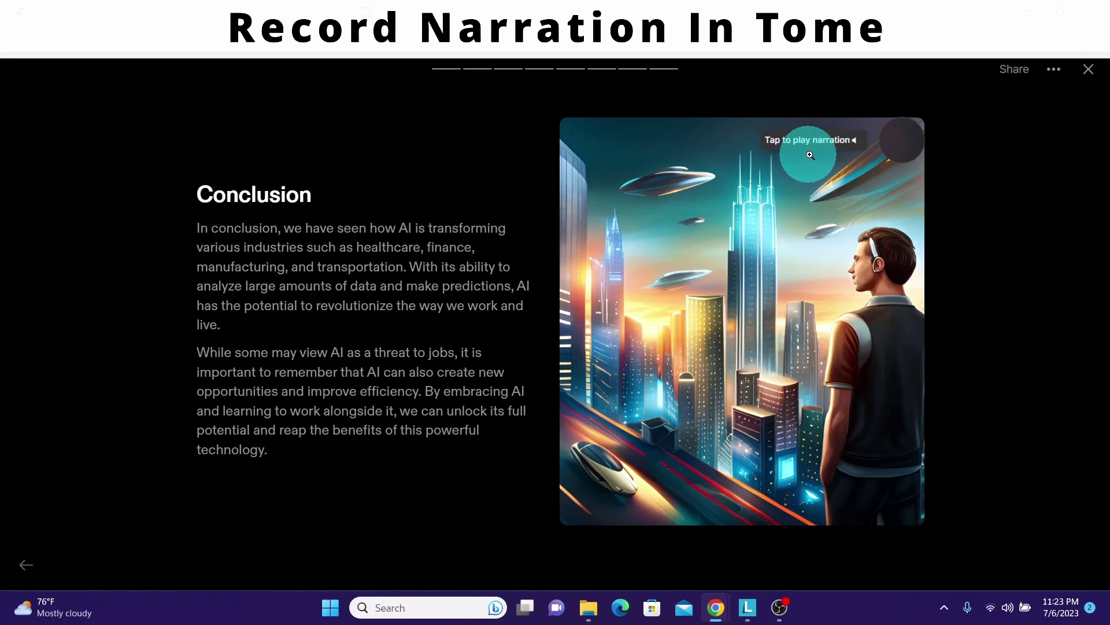
pyautogui.click(906, 141)
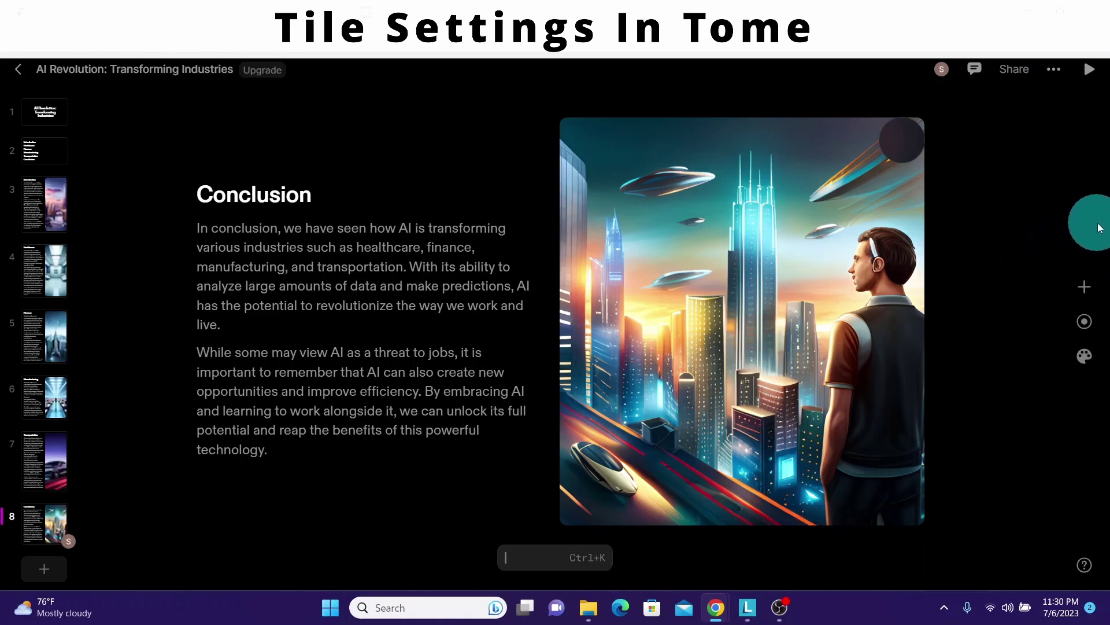
# Add a new blank page headed 'Weblink Example'.
pyautogui.click(1088, 278)
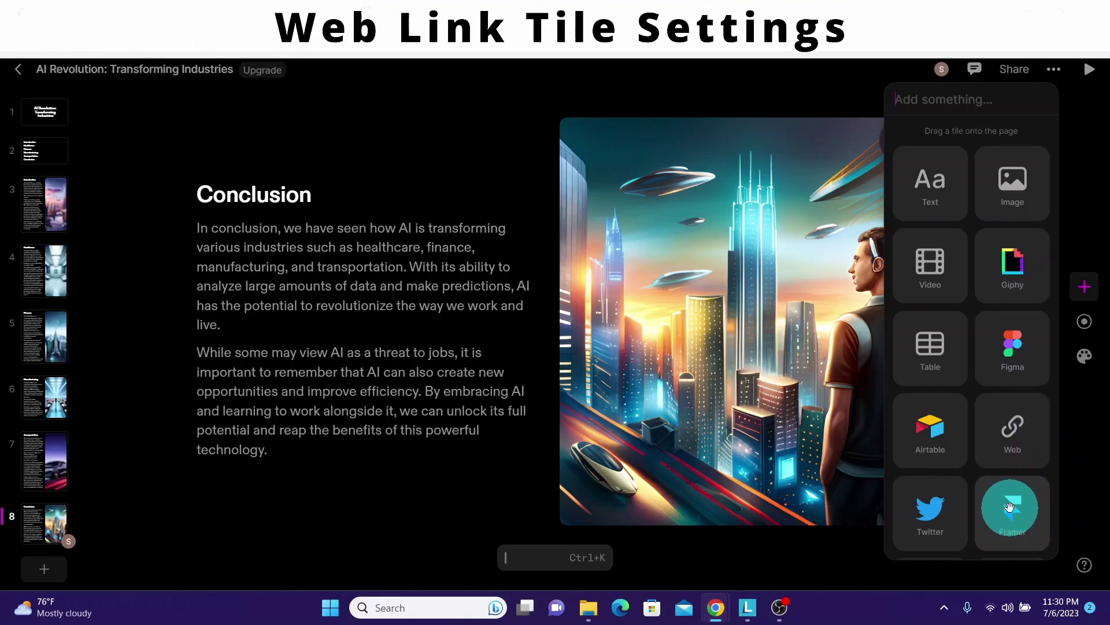
pyautogui.click(41, 568)
pyautogui.write('Weblink Example')
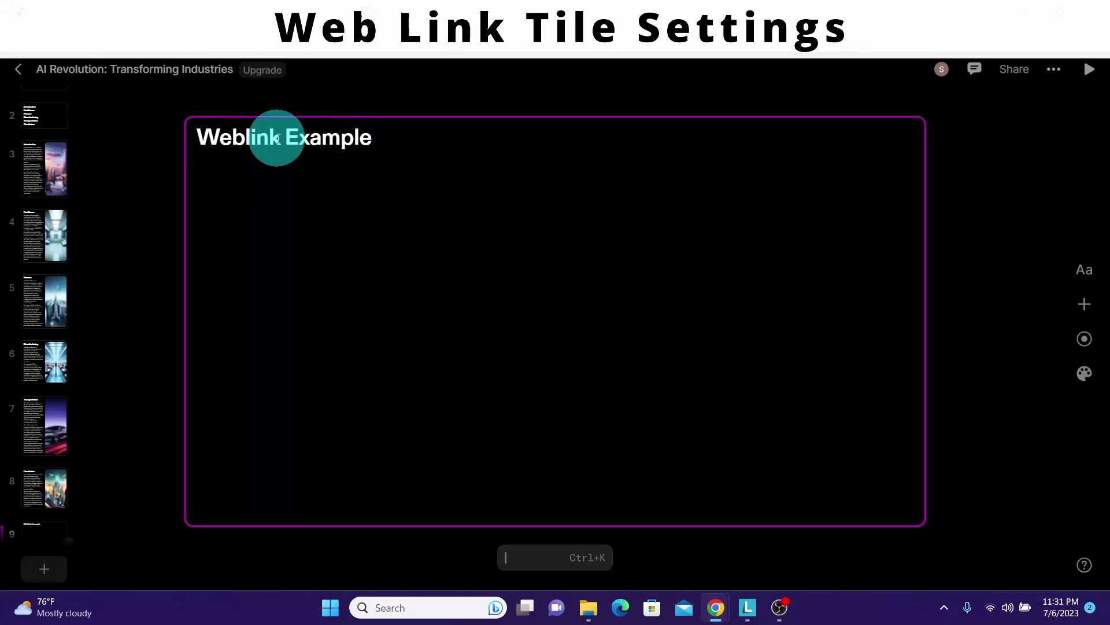
pyautogui.click(1085, 306)
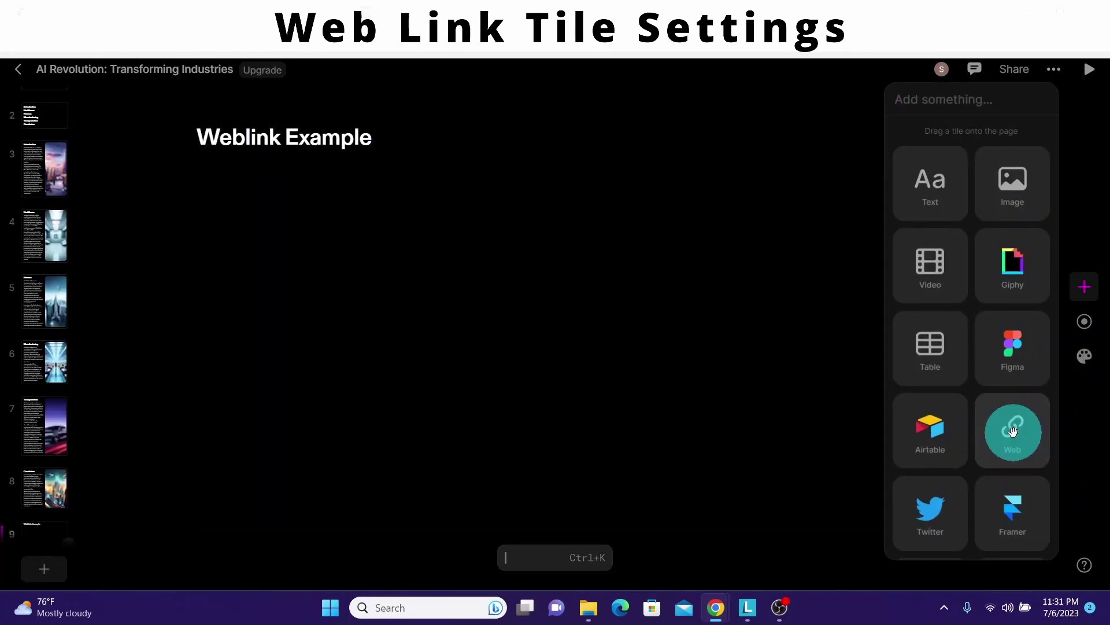
pyautogui.click(1013, 431)
pyautogui.moveTo(1012, 431); pyautogui.dragTo(528, 498)
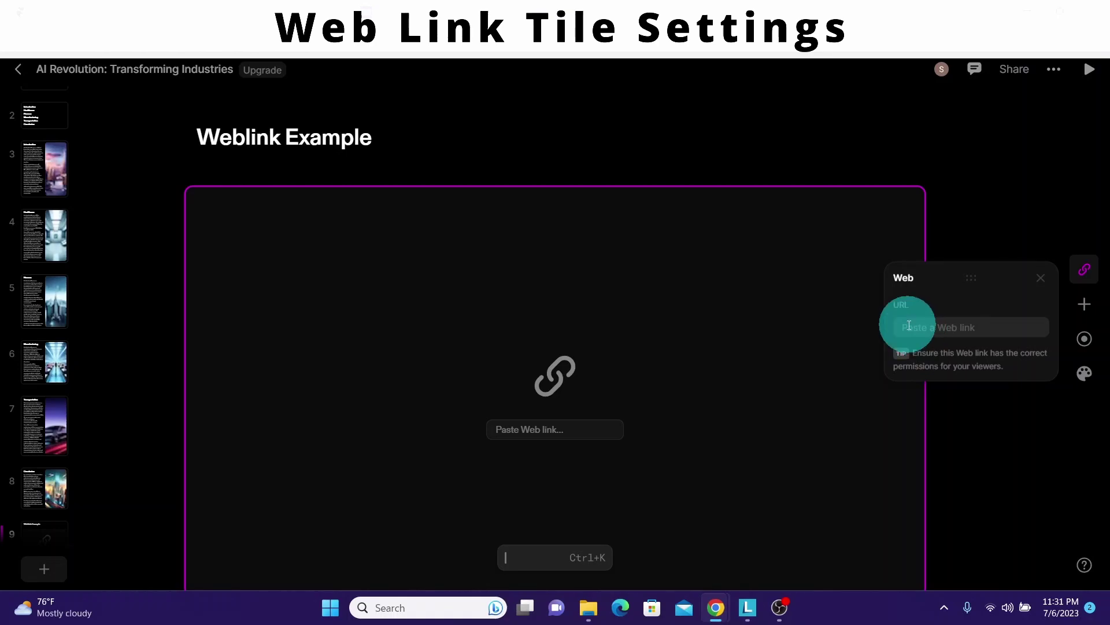
pyautogui.write('https://foxnews.com')
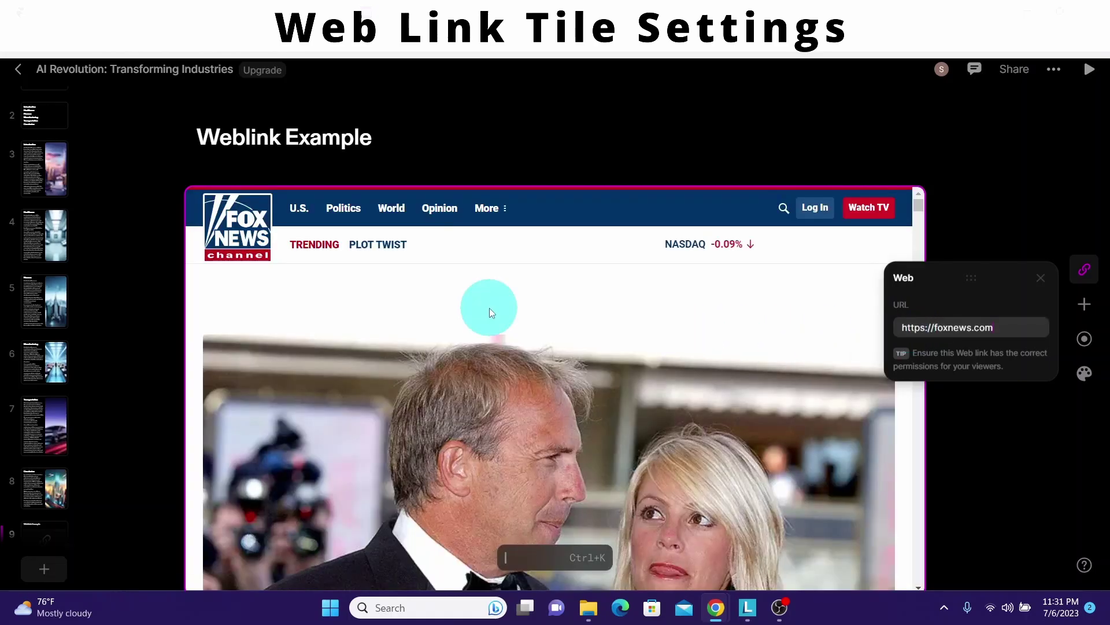
pyautogui.scroll(-3, 924, 439)
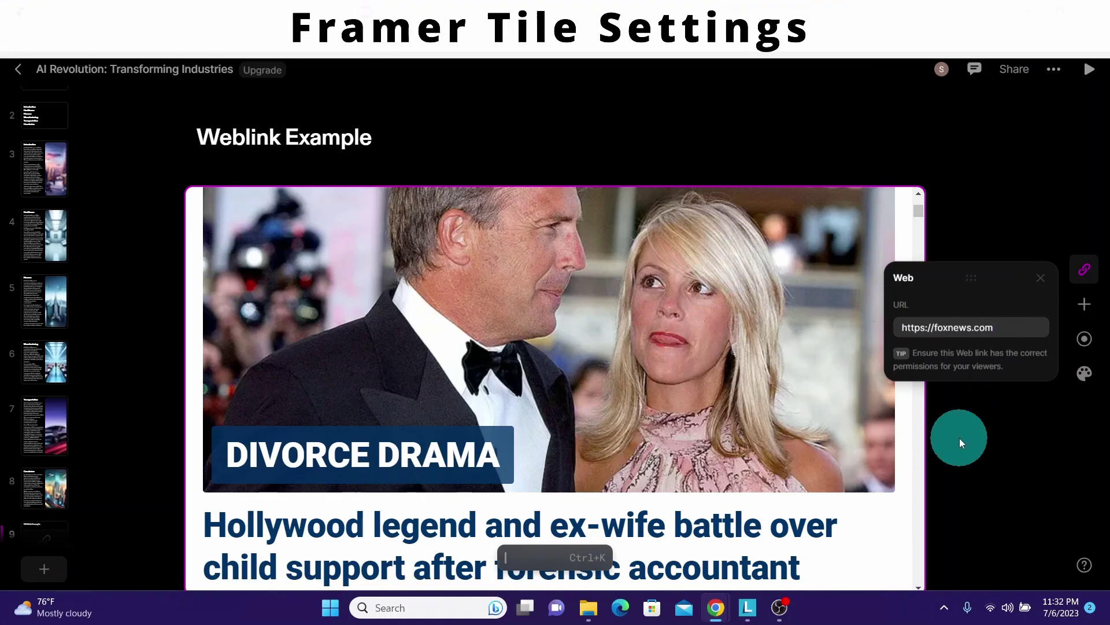
# Add a tenth page headed 'Framer Tile Example' and drop a Framer tile onto it.
pyautogui.click(44, 568)
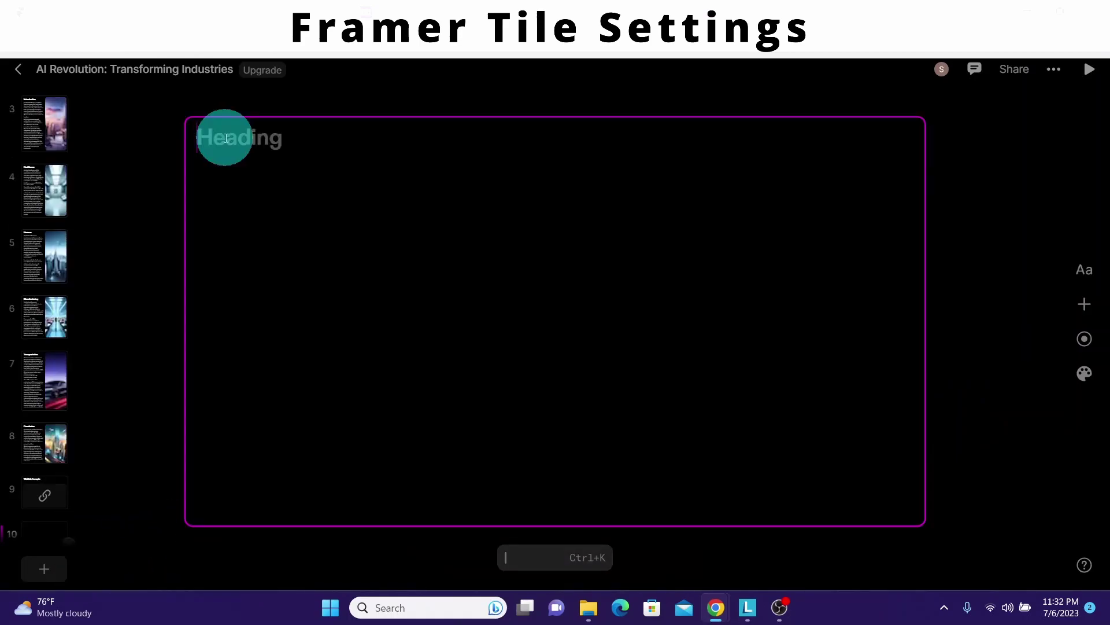
pyautogui.write('Framer Tile Exa')
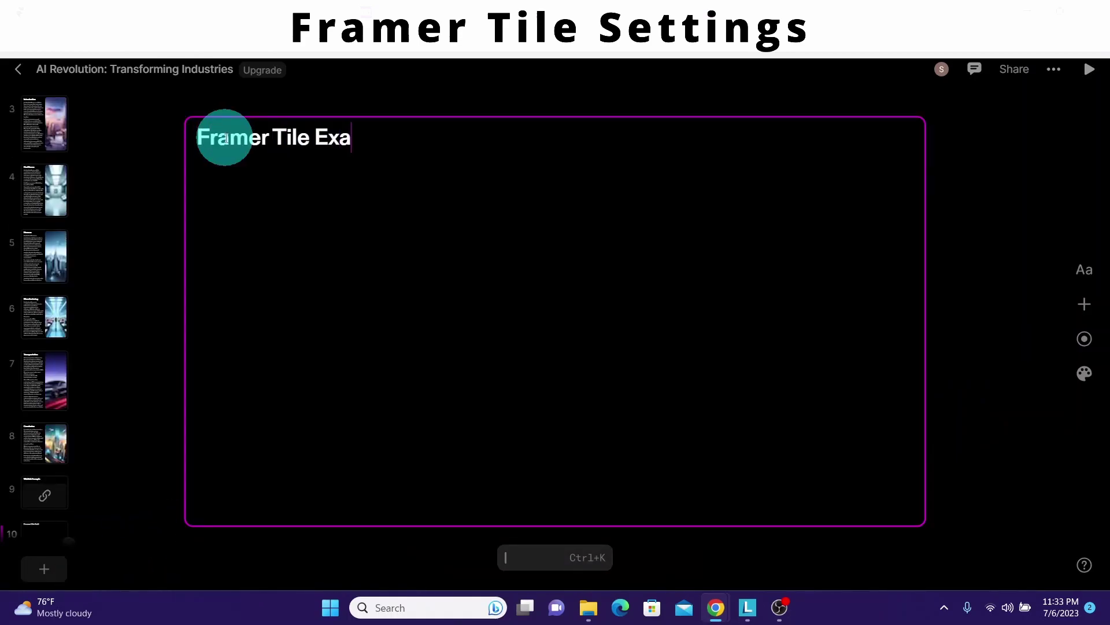
pyautogui.write('mple')
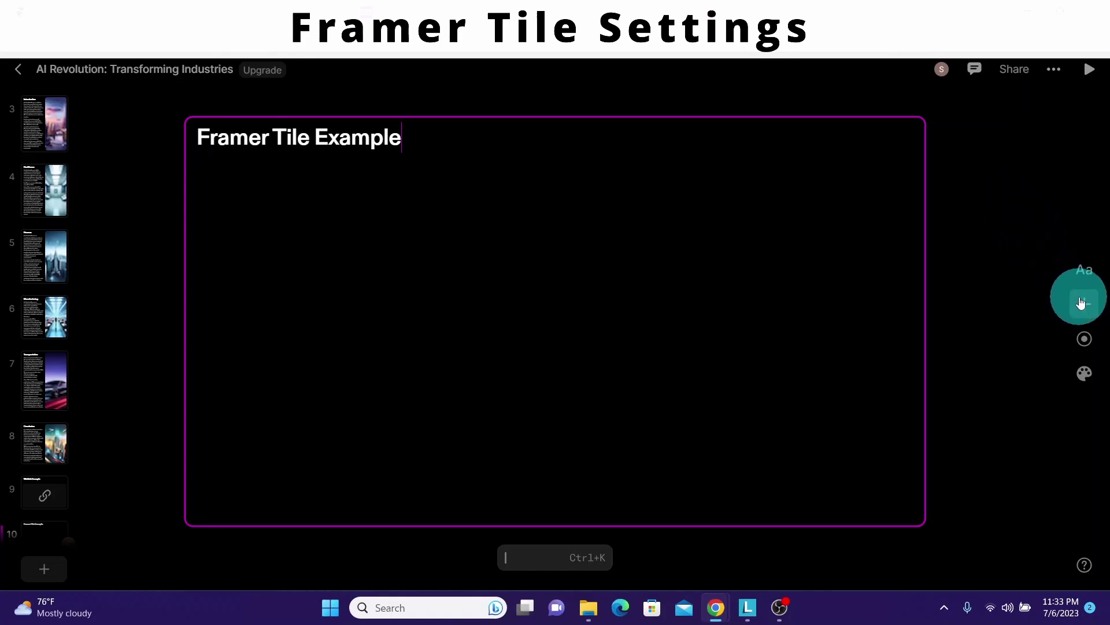
pyautogui.click(1081, 304)
pyautogui.moveTo(1011, 521); pyautogui.dragTo(507, 463)
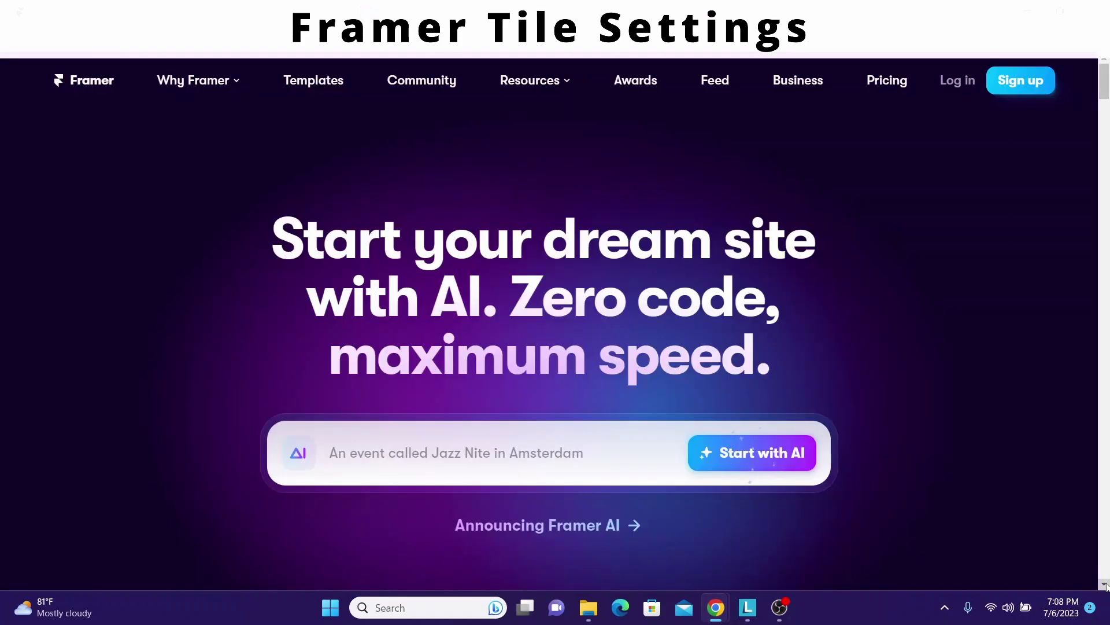
# Scroll down through the Framer homepage's feature sections.
pyautogui.scroll(-4, 1105, 587)
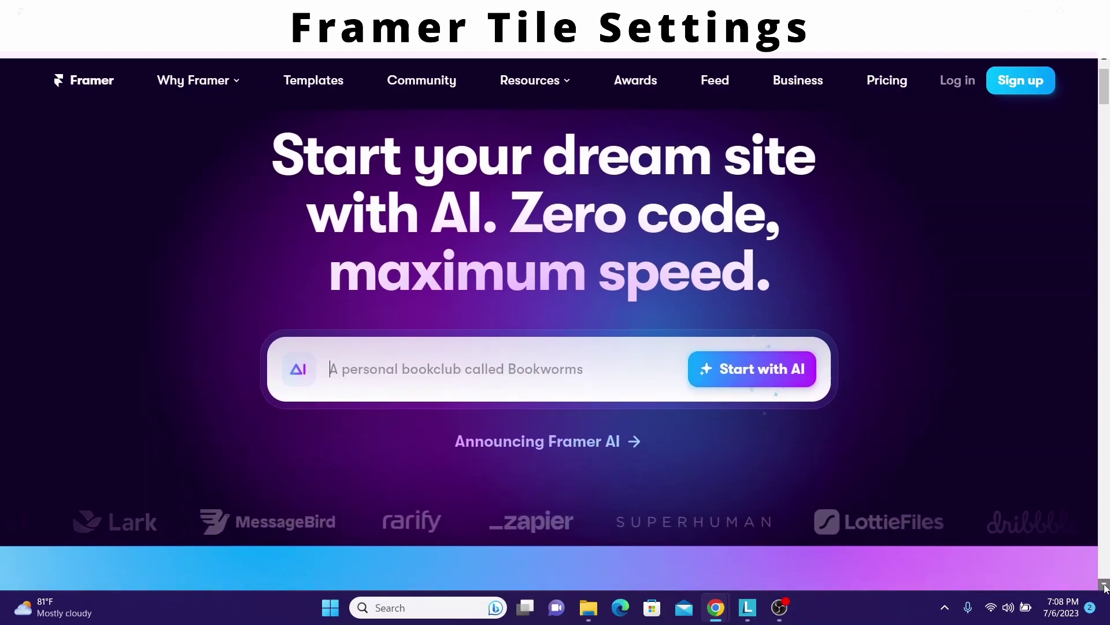
pyautogui.scroll(-12, 1105, 587)
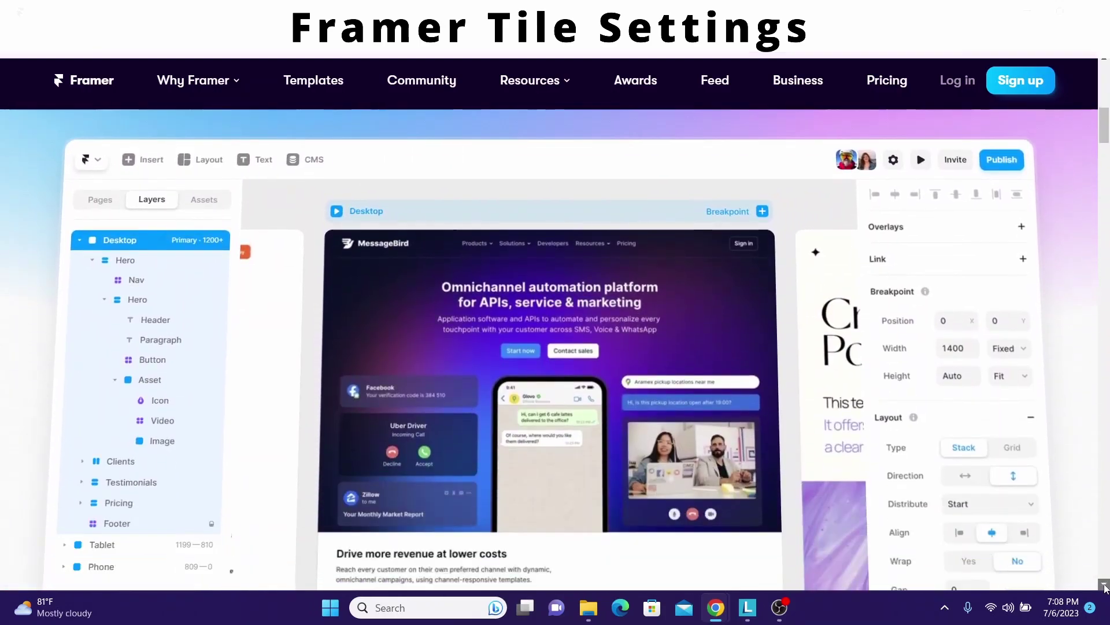
pyautogui.scroll(-7, 1105, 587)
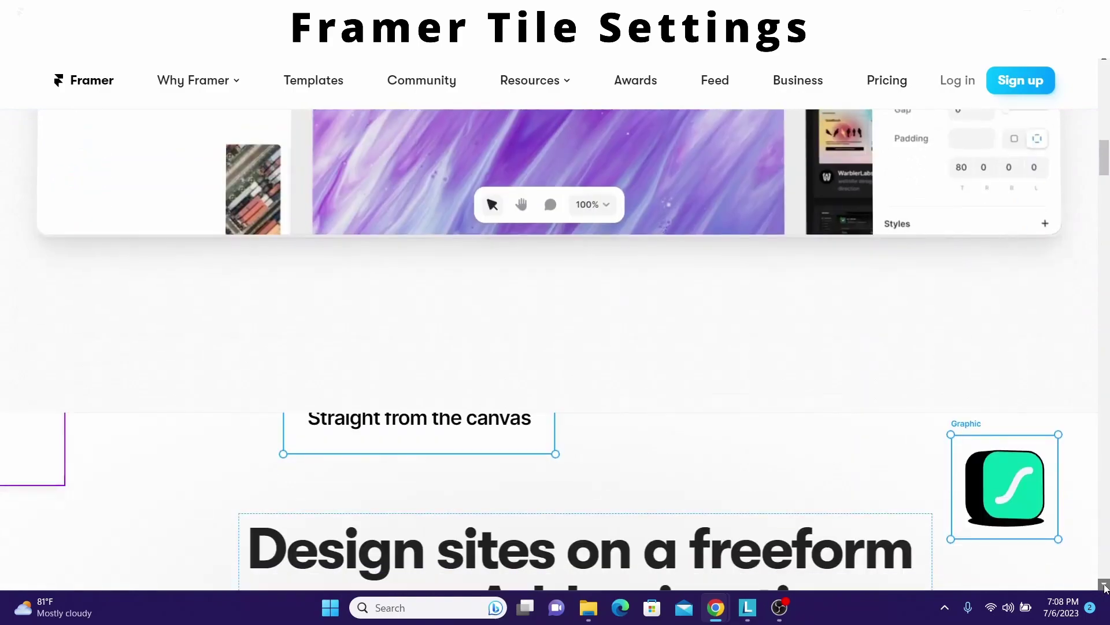
pyautogui.scroll(-9, 1105, 587)
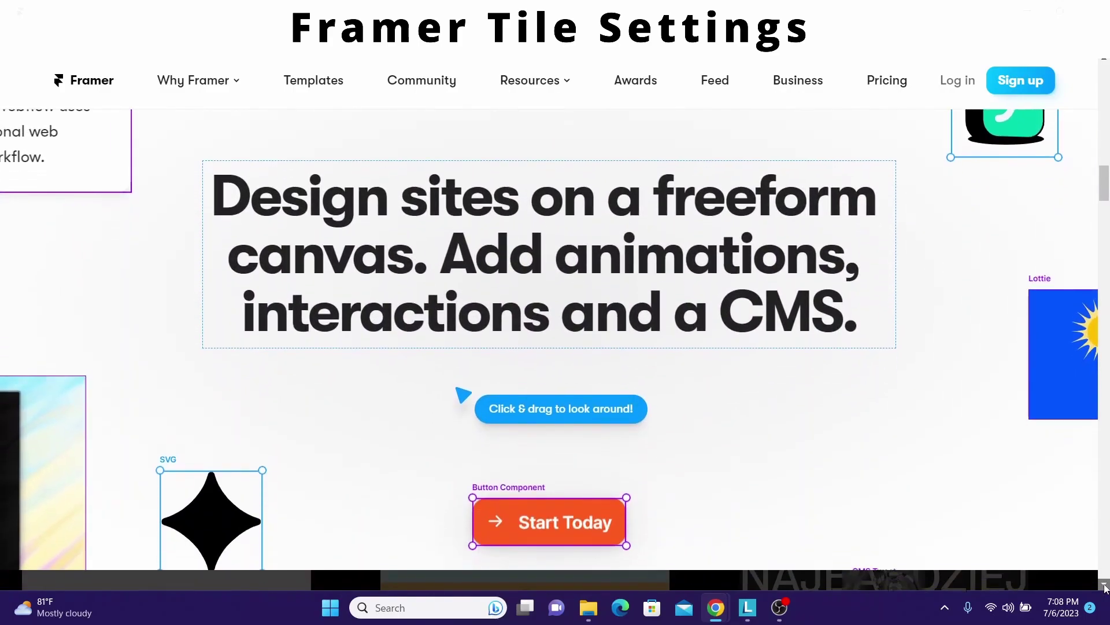
pyautogui.scroll(-12, 1105, 587)
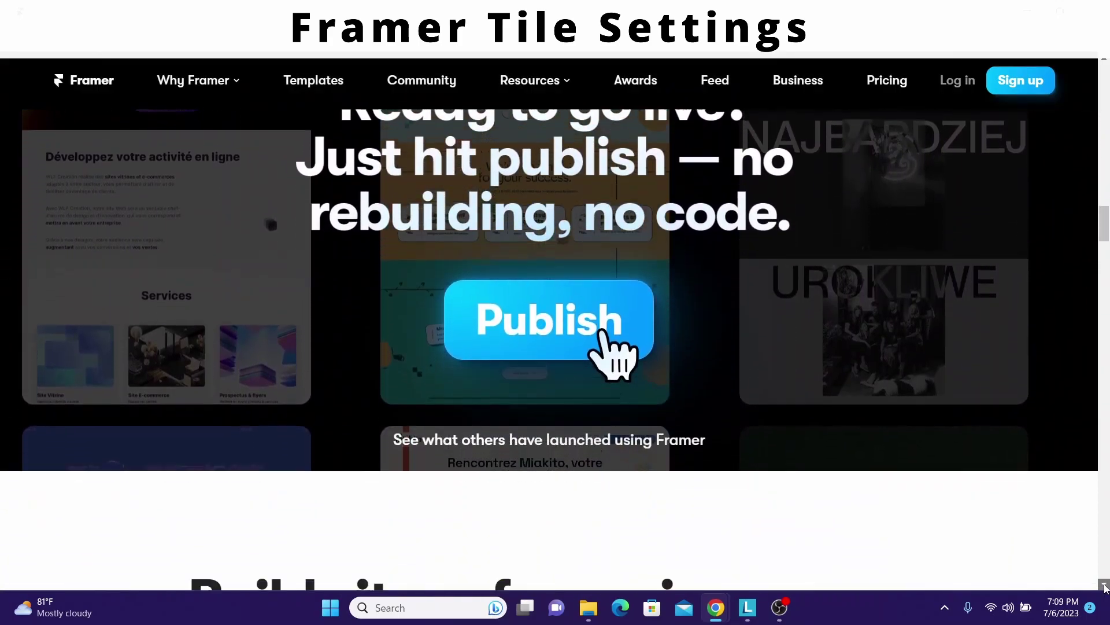
pyautogui.scroll(-12, 1105, 587)
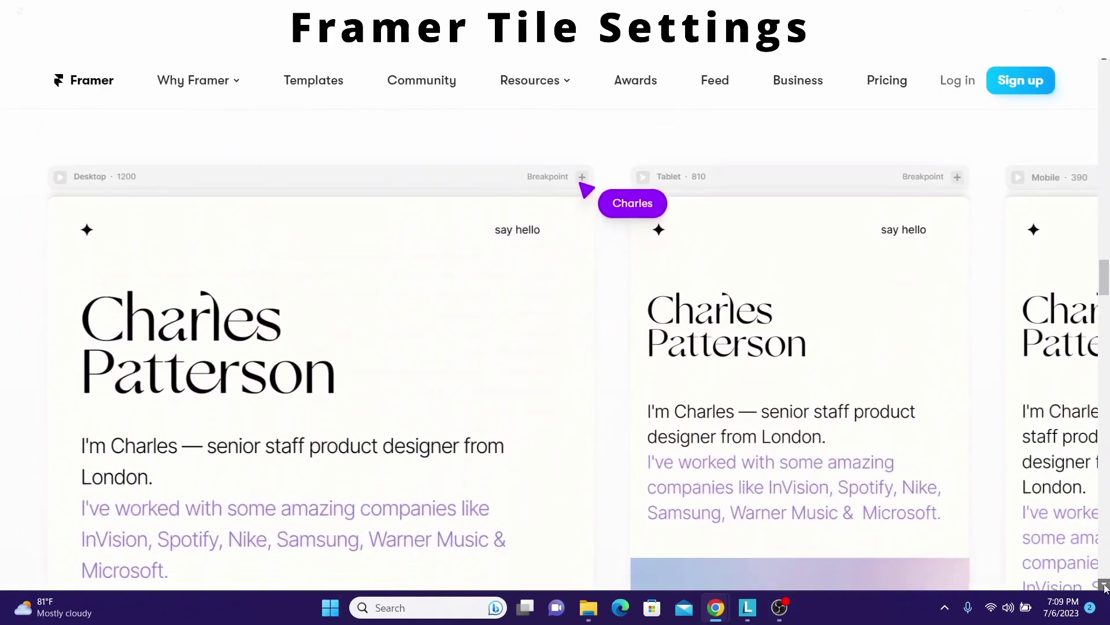
pyautogui.scroll(-10, 1105, 587)
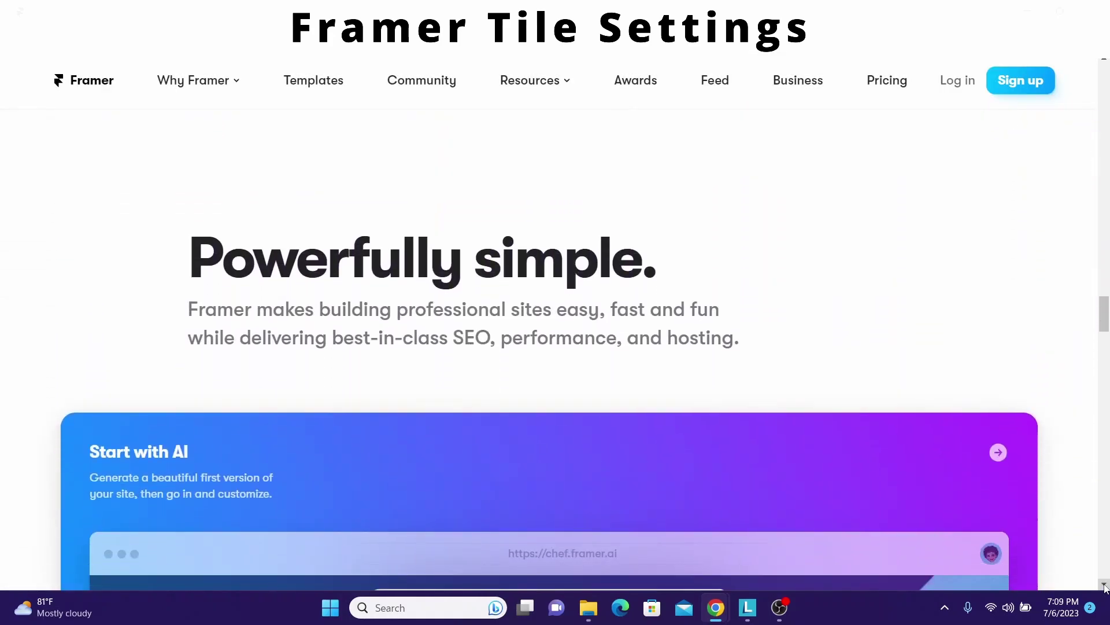
pyautogui.scroll(-10, 1105, 587)
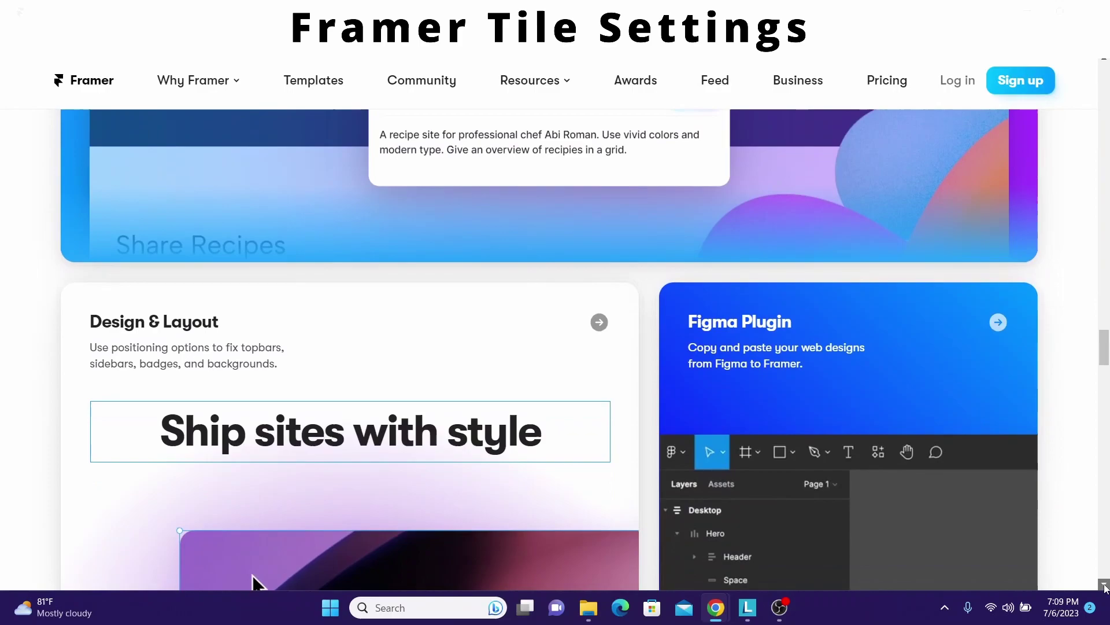
pyautogui.scroll(-10, 1105, 587)
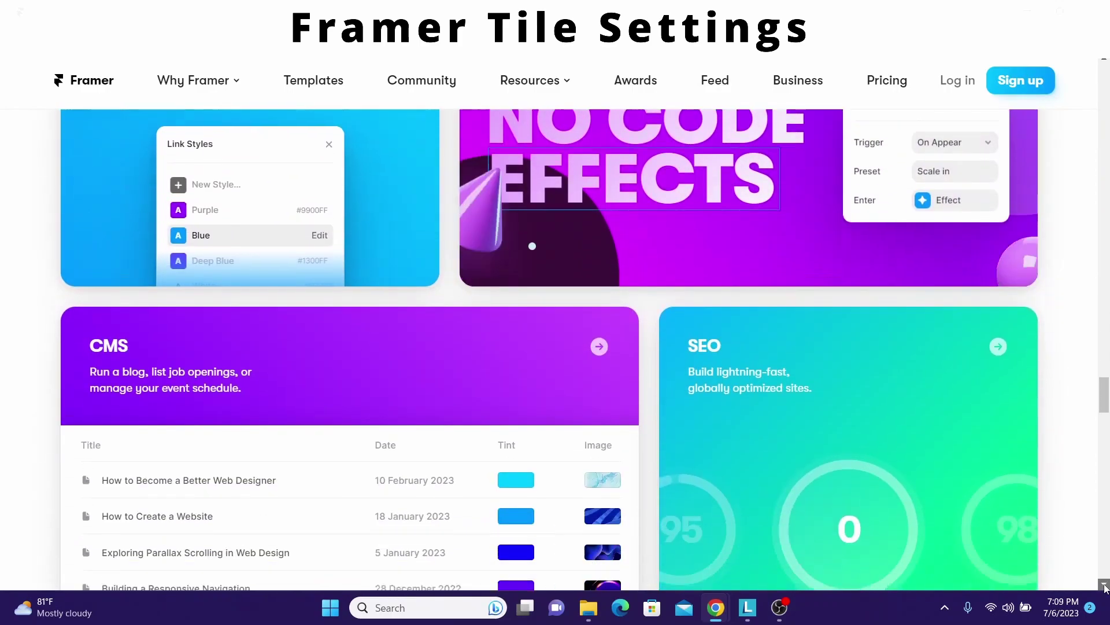
pyautogui.scroll(-2, 1105, 587)
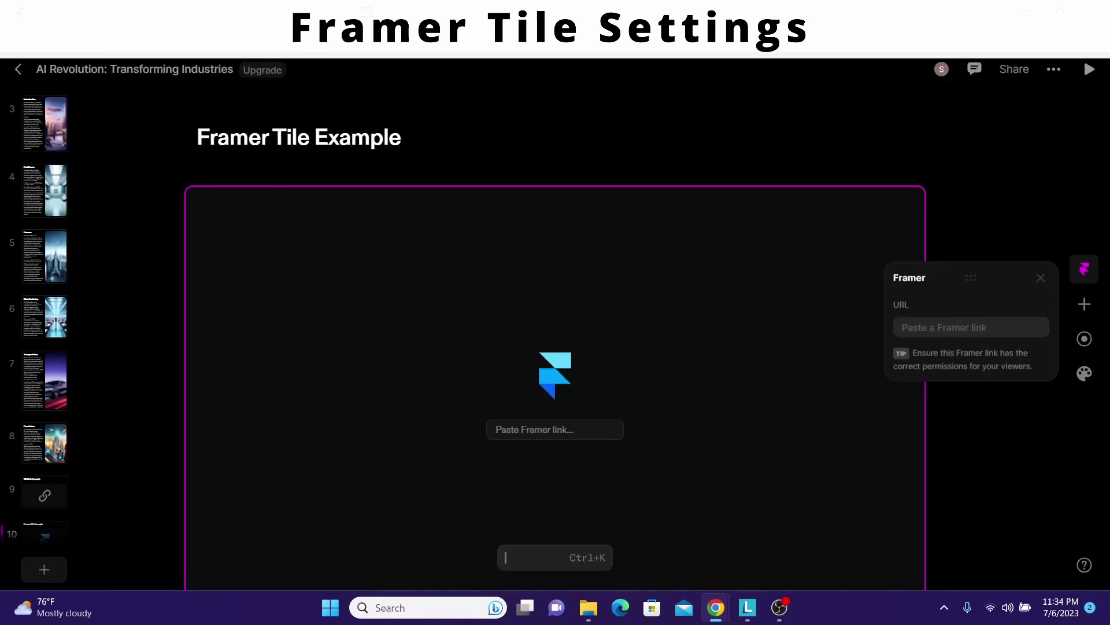
# Paste the Framer Blog framer.app link into the Framer tile and close its URL settings.
pyautogui.click(907, 327)
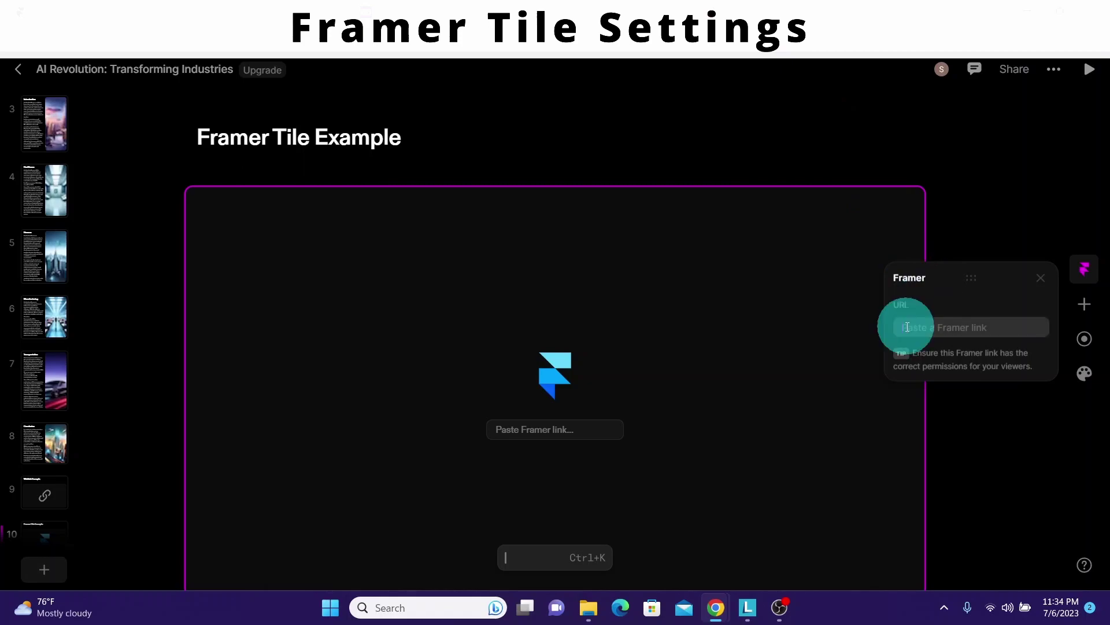
pyautogui.hotkey('ctrl', 'v')
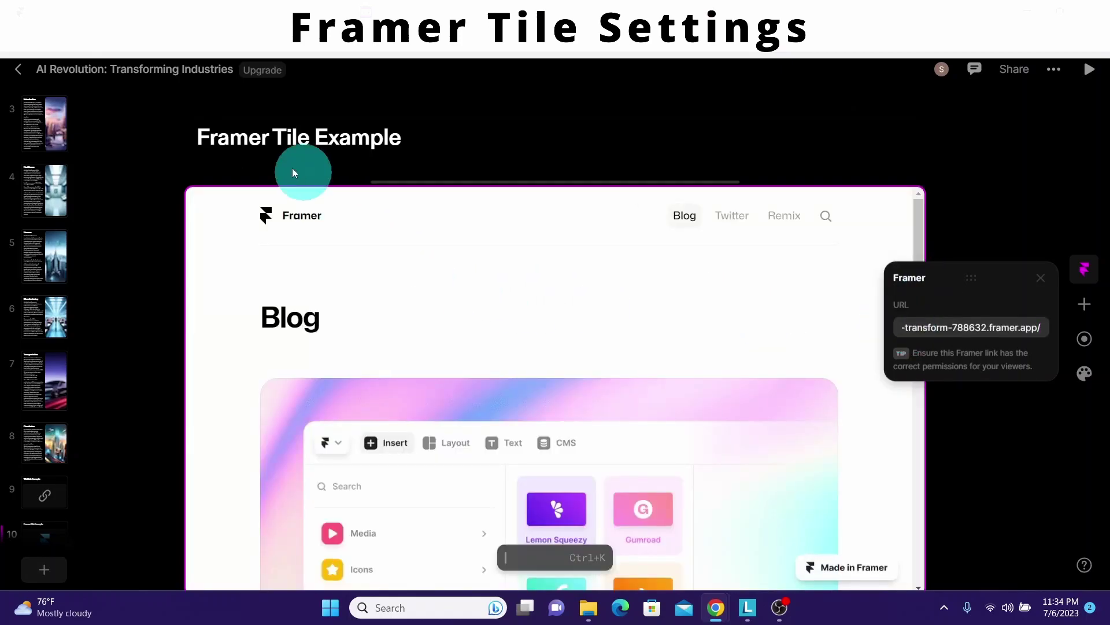
pyautogui.click(1041, 277)
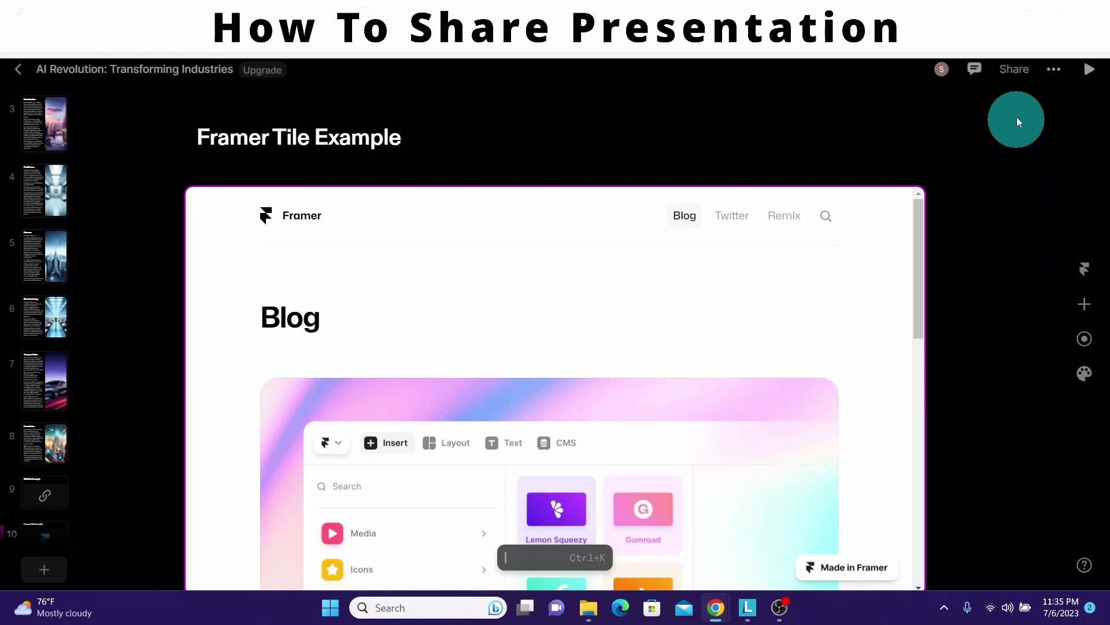
# Grant the 'super' workspace Full access and keep 'Anyone with the link' on Can play.
pyautogui.click(1012, 75)
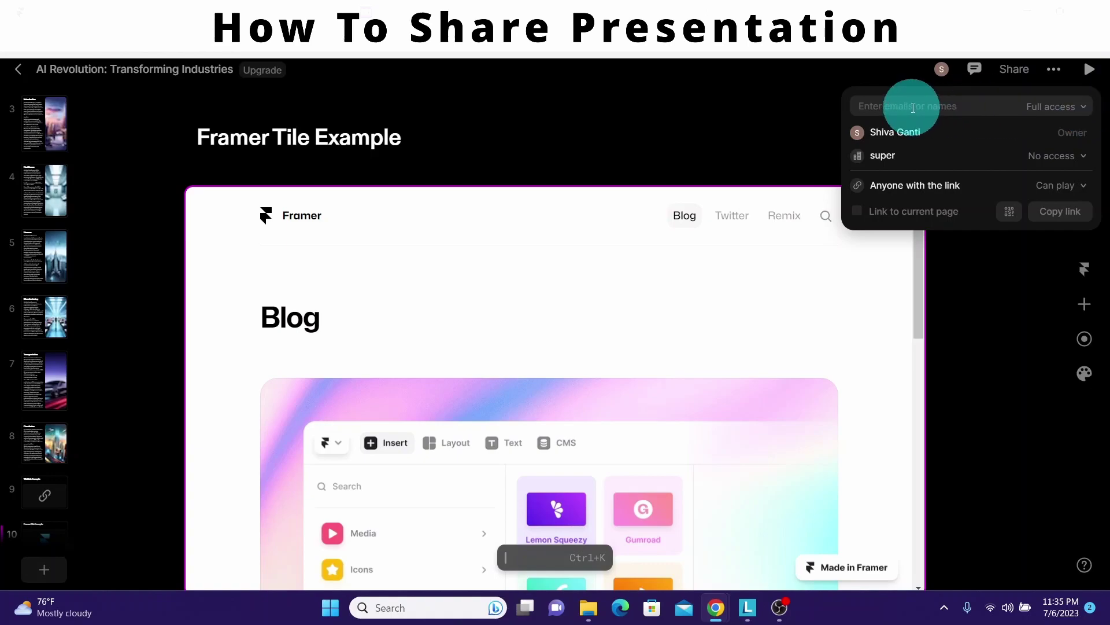
pyautogui.click(1083, 107)
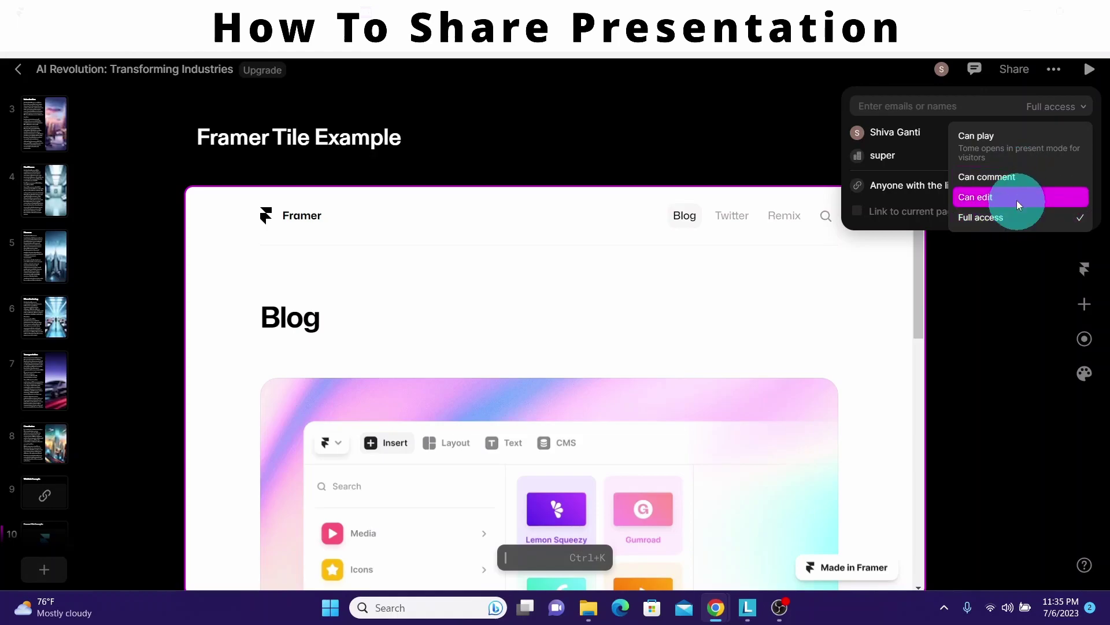
pyautogui.click(1004, 151)
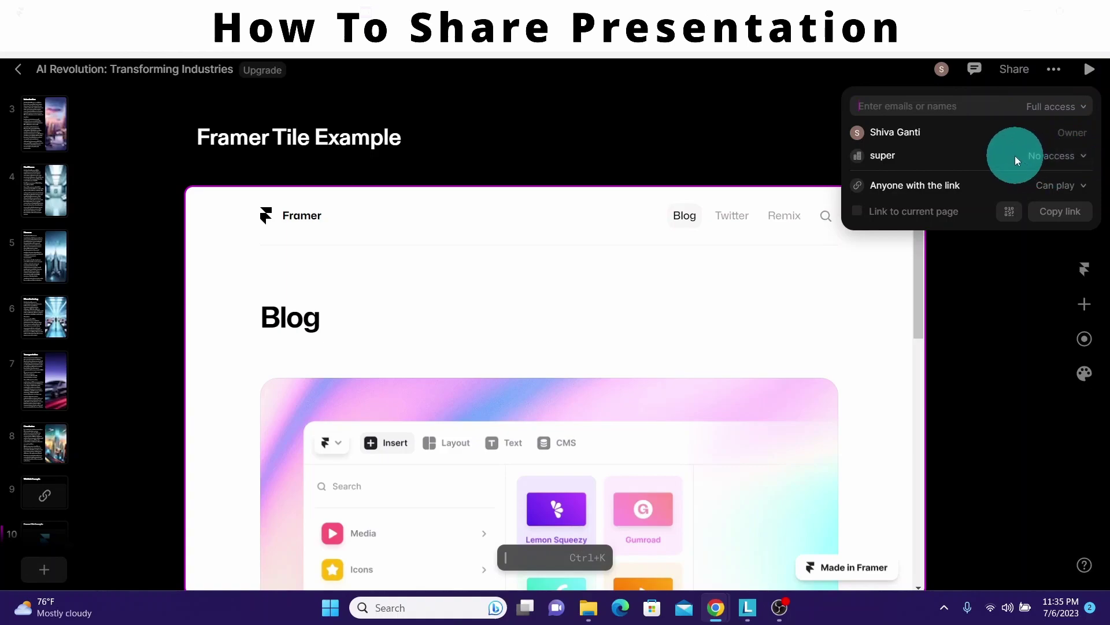
pyautogui.click(1085, 160)
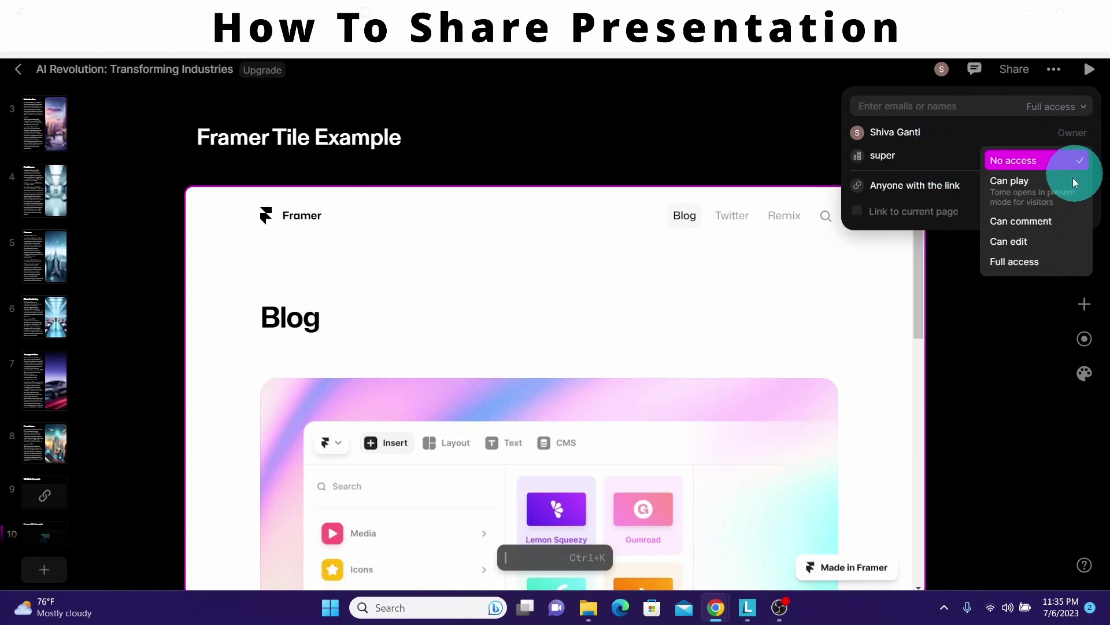
pyautogui.click(1022, 259)
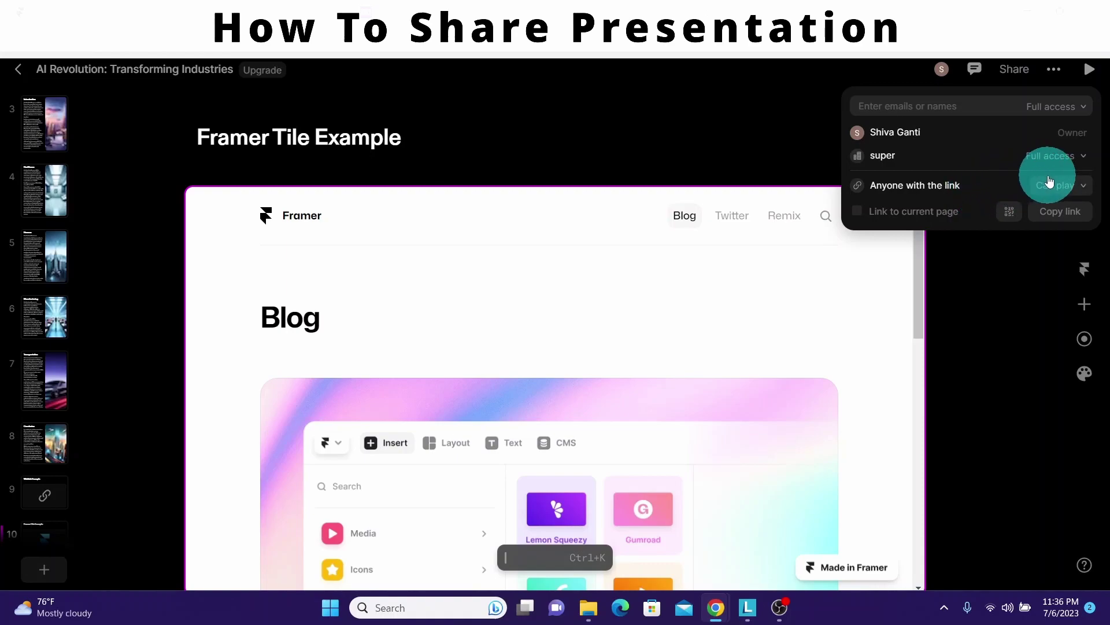
pyautogui.click(1082, 187)
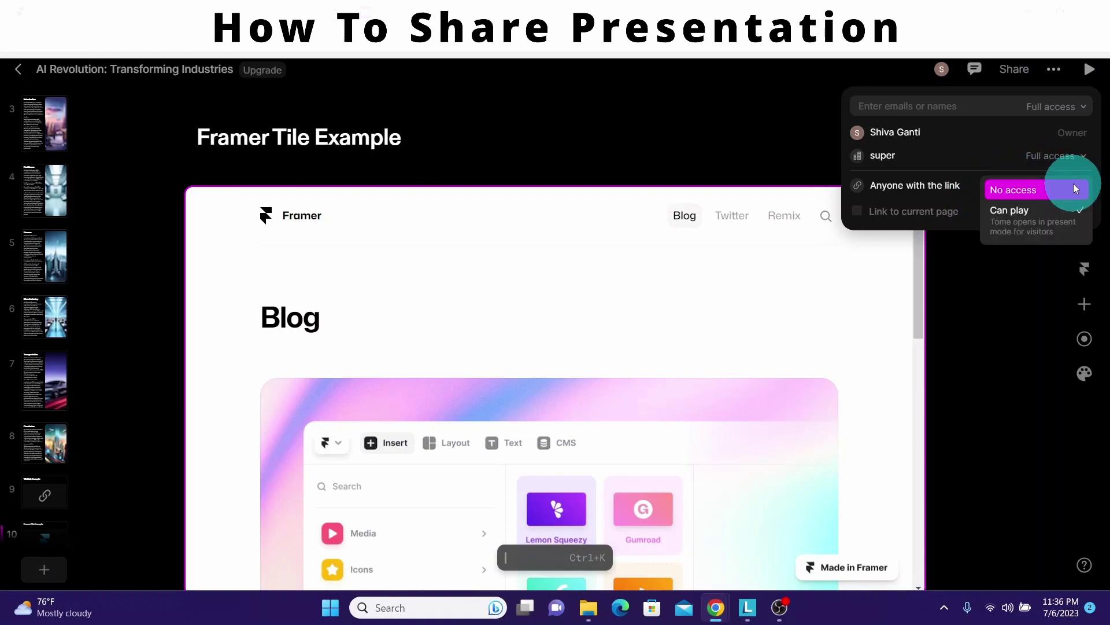
pyautogui.click(1033, 227)
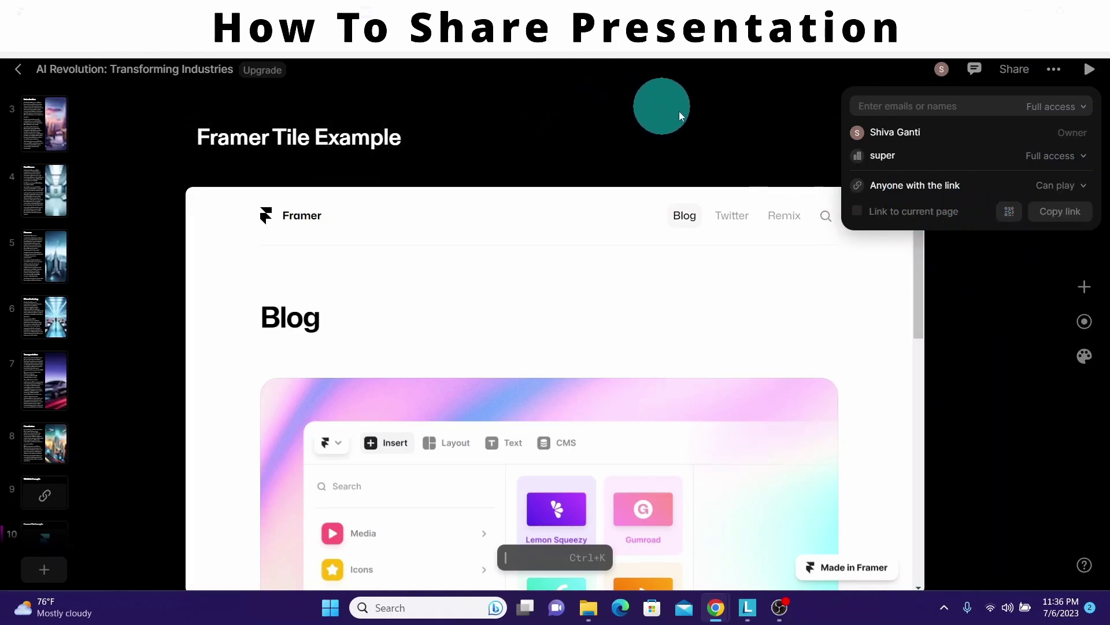
# Toggle 'Link to current page' on and off, show the deck's QR code, and copy its share link.
pyautogui.click(1060, 212)
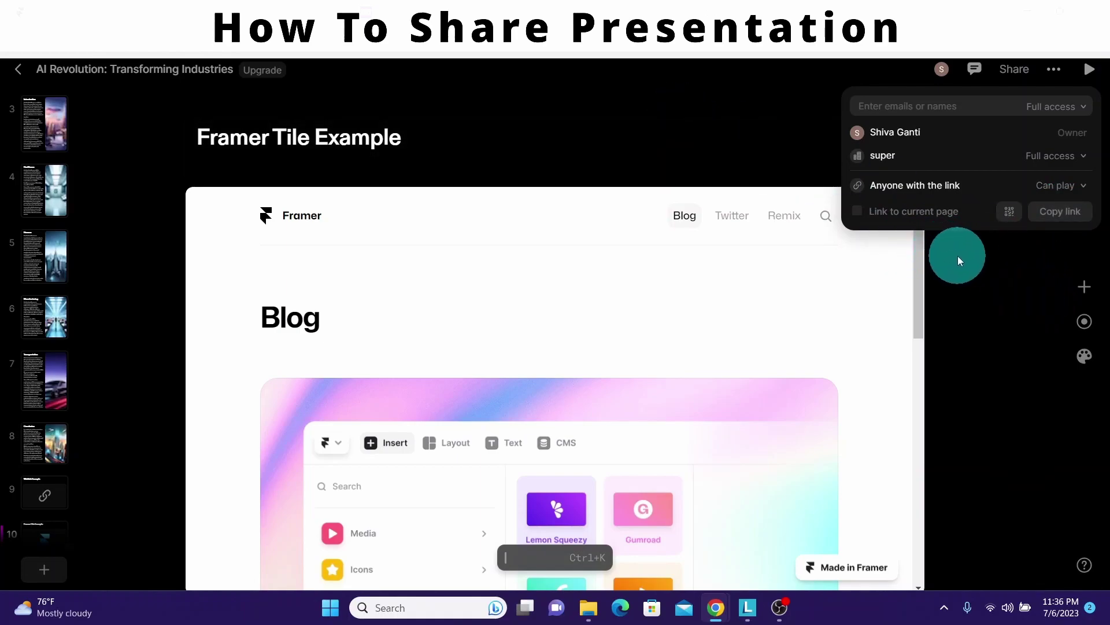
pyautogui.click(855, 211)
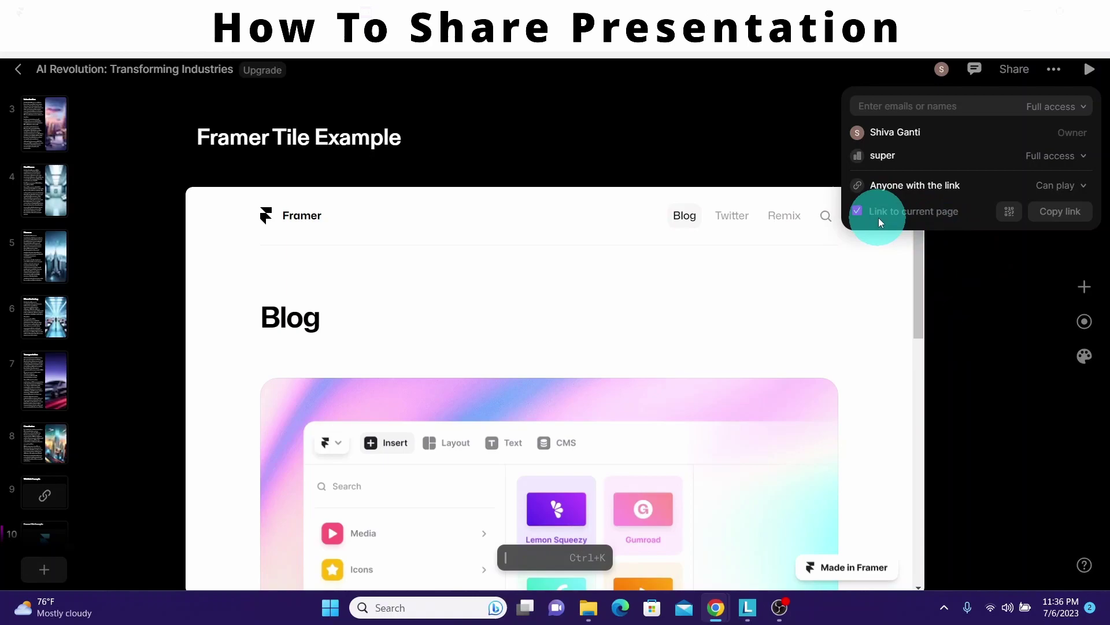
pyautogui.click(858, 213)
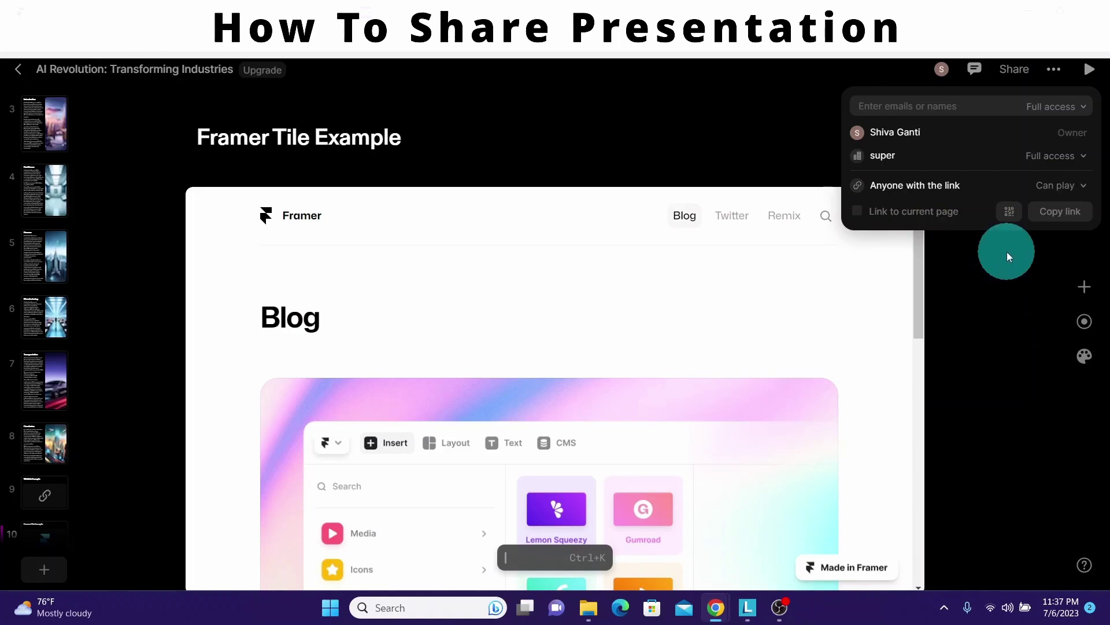
pyautogui.click(1009, 214)
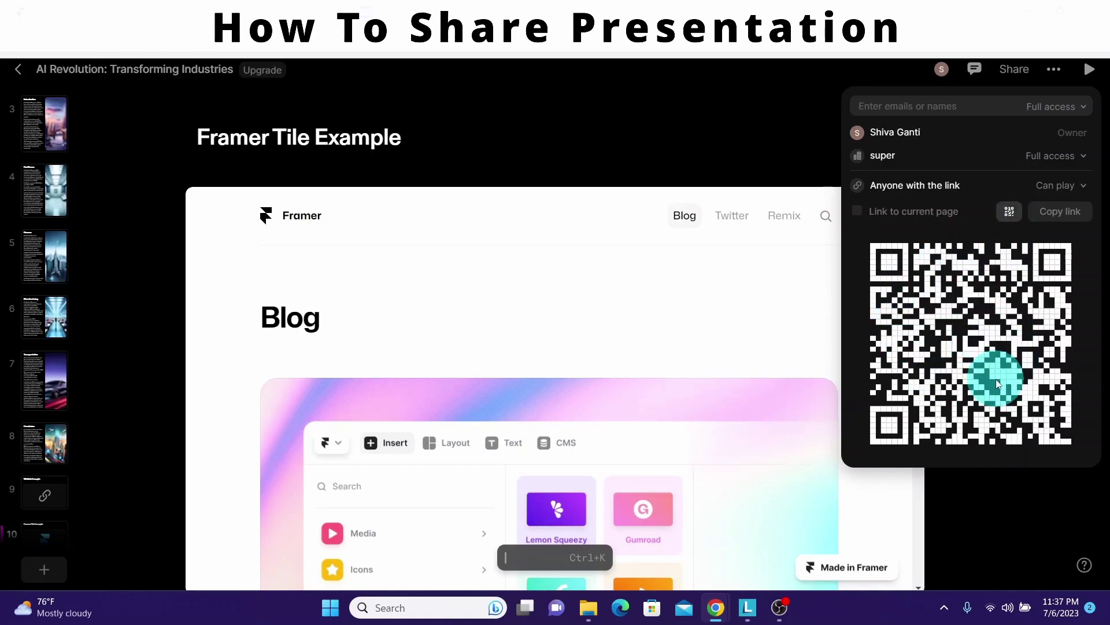
pyautogui.click(1051, 213)
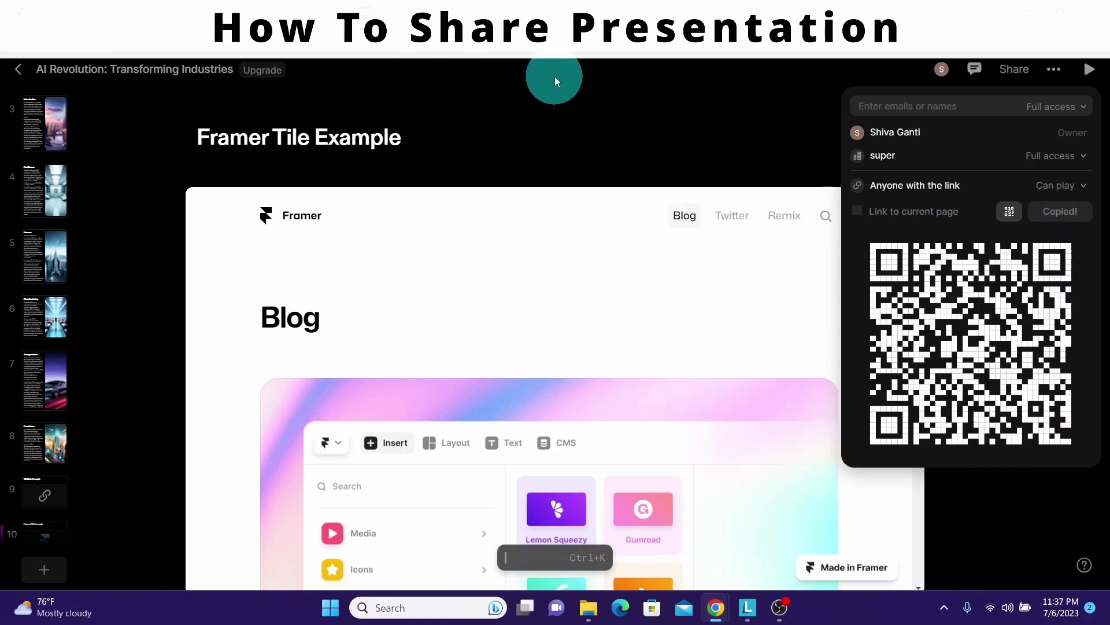
# Load the copied tome.app deck link in a new Chrome tab, then hide the sharing QR code.
pyautogui.hotkey('ctrl', 't')
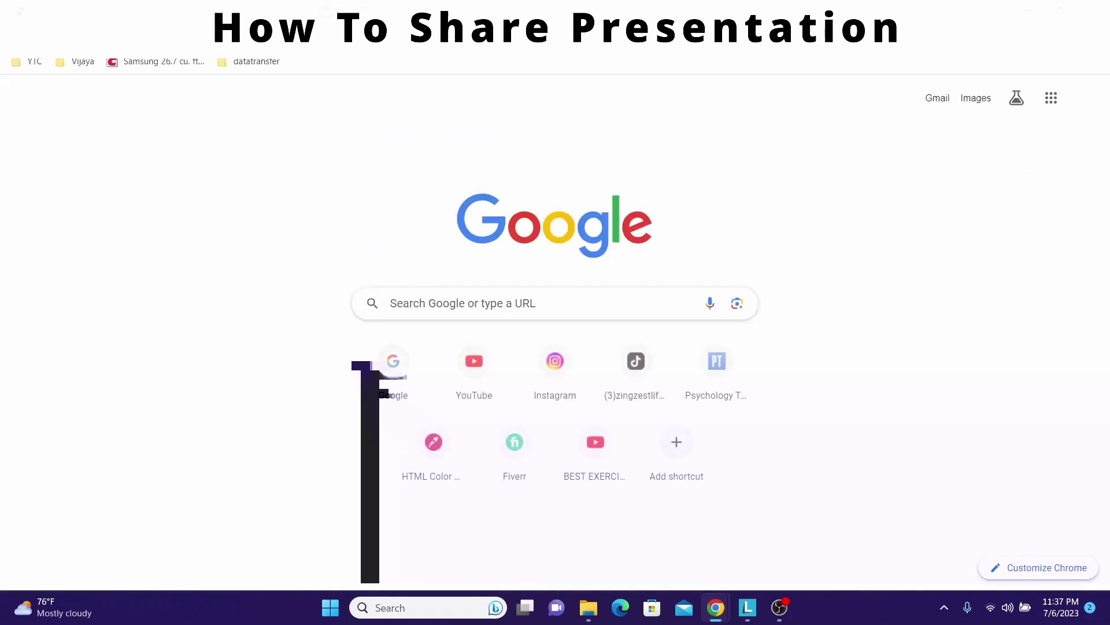
pyautogui.click(573, 46)
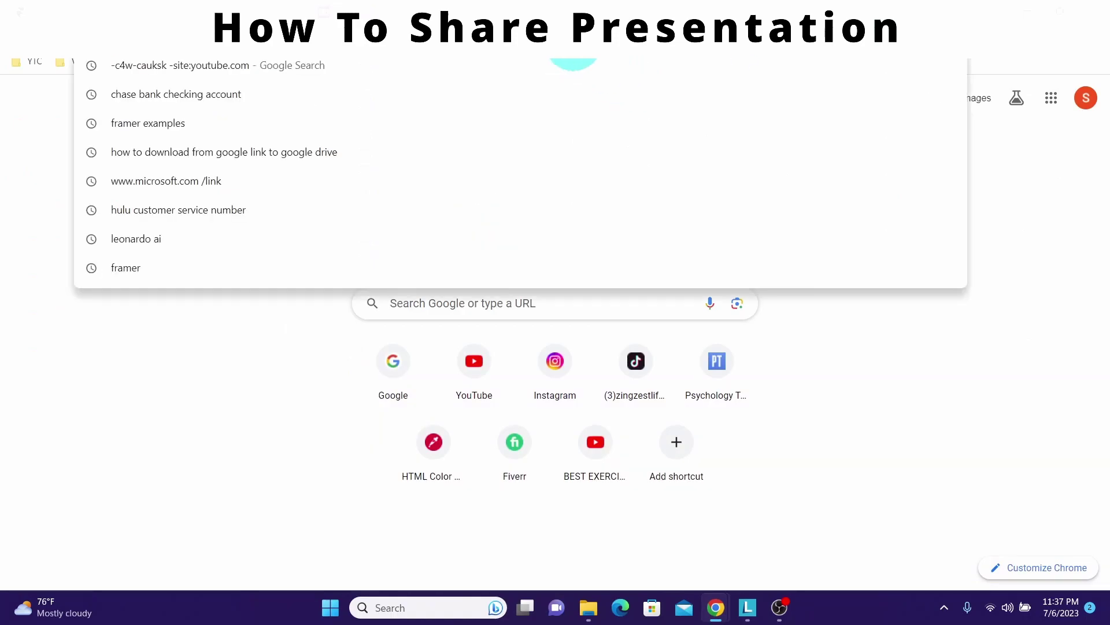
pyautogui.hotkey('ctrl', 'v')
pyautogui.click(573, 65)
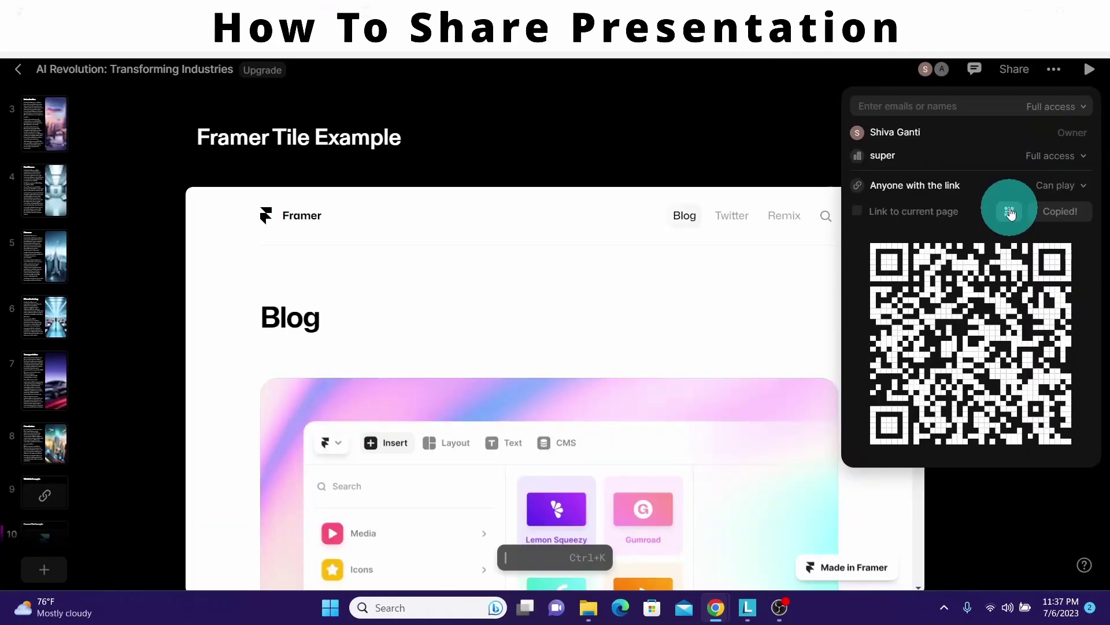
pyautogui.click(1010, 213)
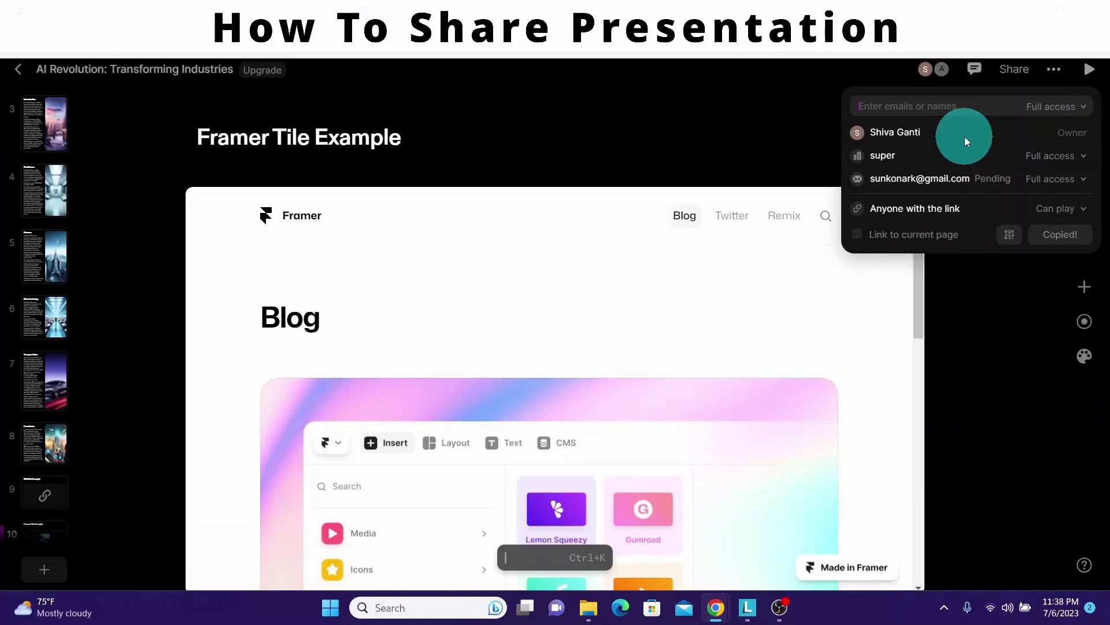
# Invite the collaborator's e-mail address to the deck, then open it from the invitation's View tome button.
pyautogui.click(900, 108)
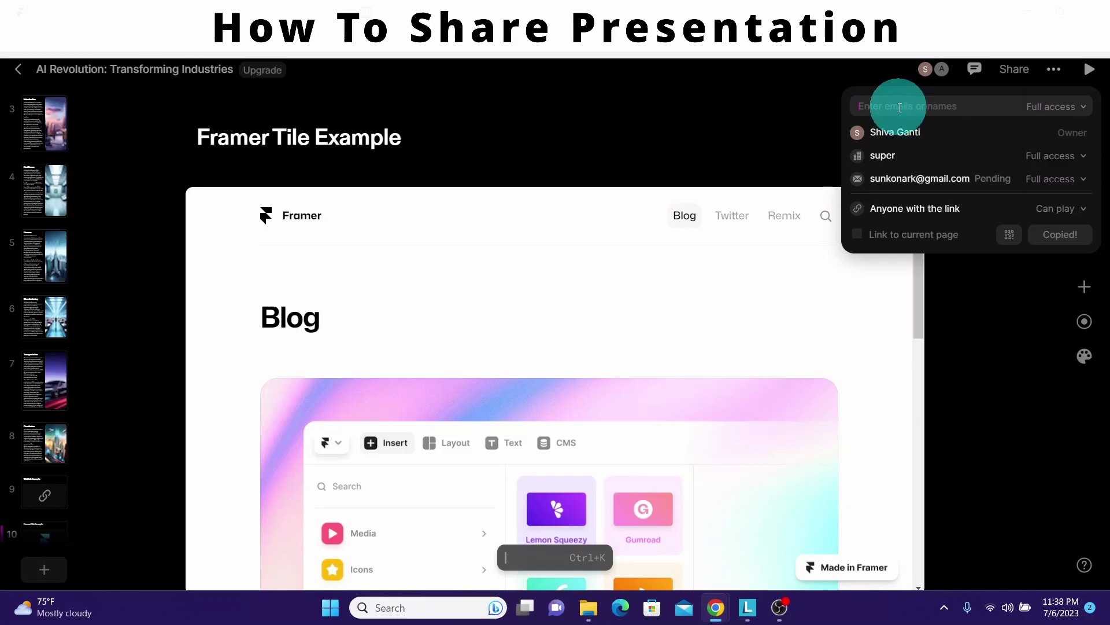
pyautogui.hotkey('ctrl', 'v')
pyautogui.click(920, 138)
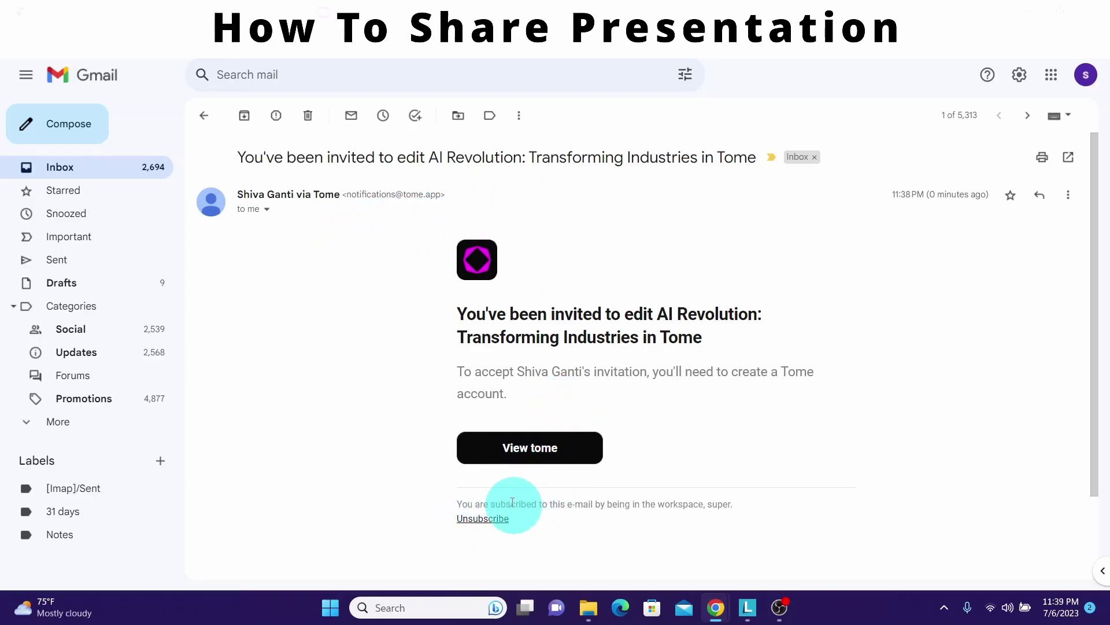
pyautogui.click(521, 452)
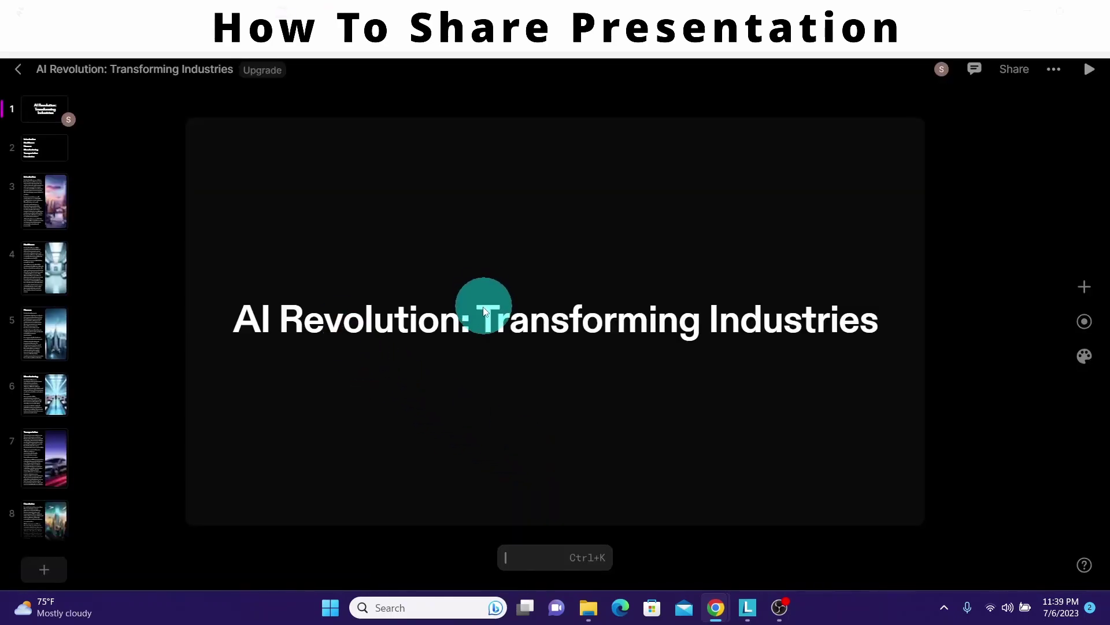
# Scroll down to slide 10, Framer Tile Example, and open the '...' deck options menu.
pyautogui.scroll(-3, 265, 280)
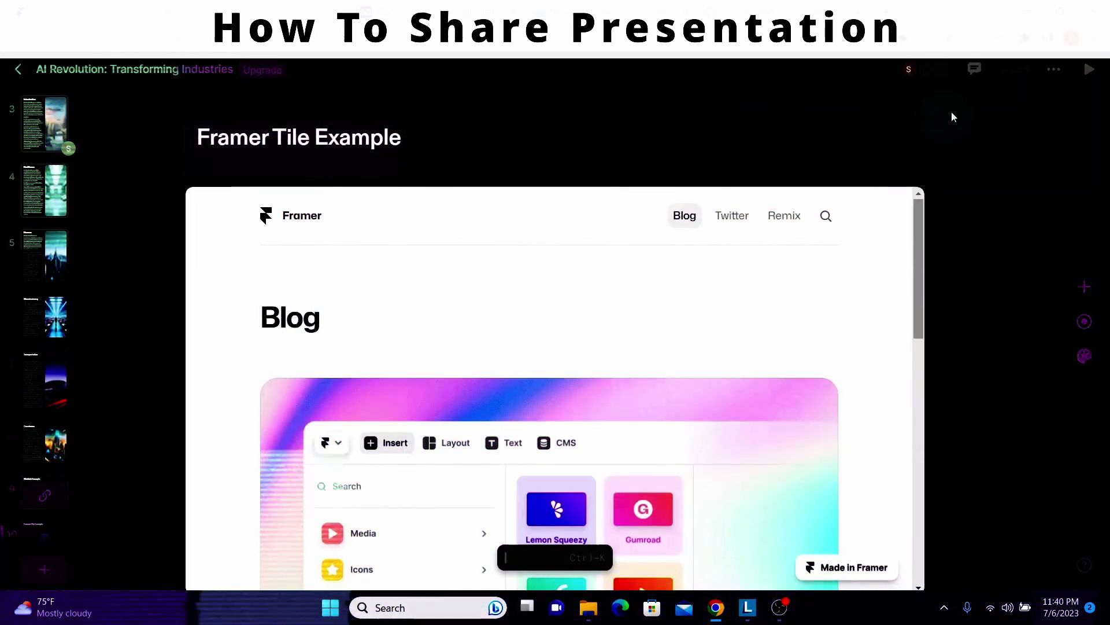
pyautogui.click(1054, 71)
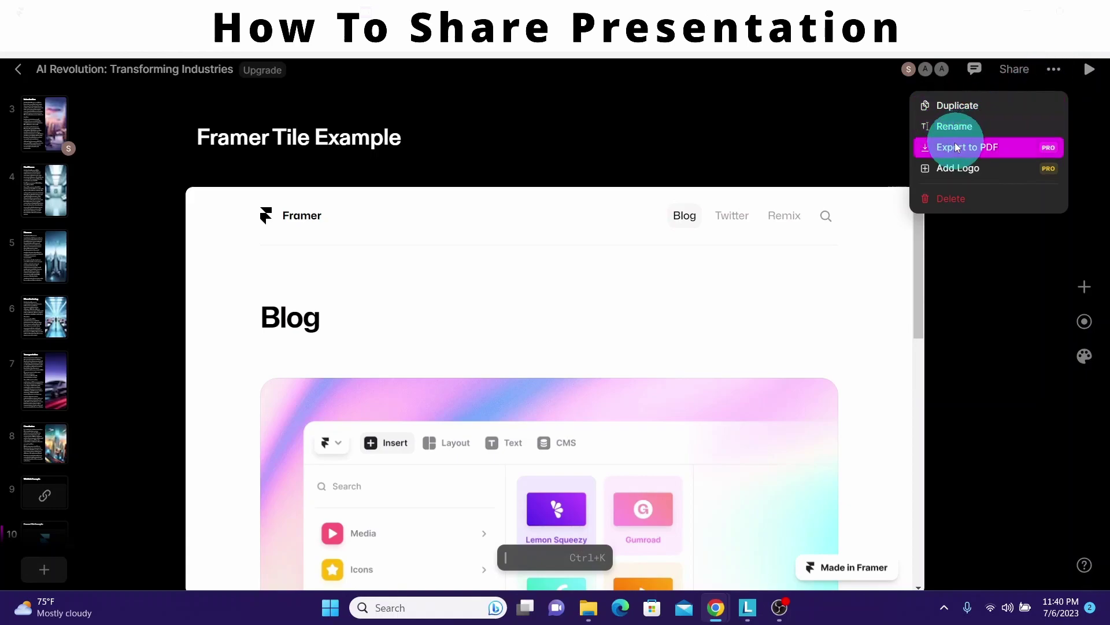